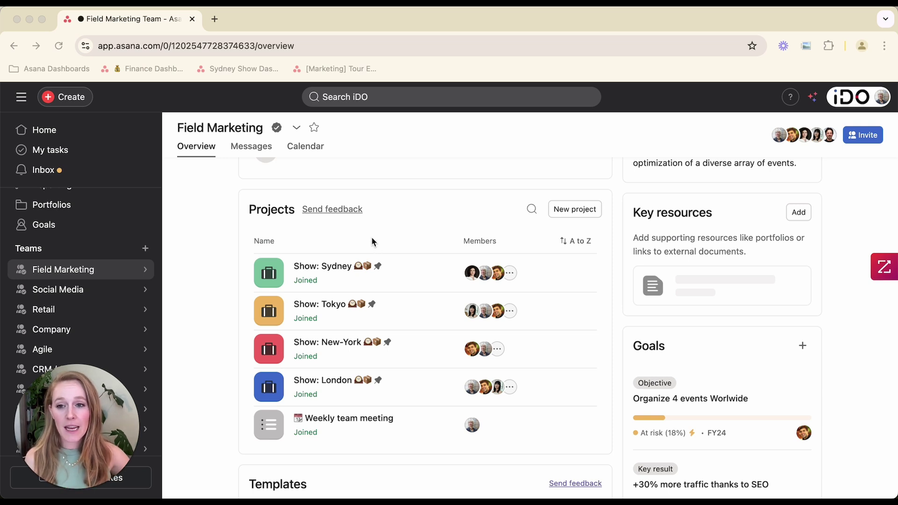
# Open My tasks and scroll through the upcoming tasks to check their Projects column
pyautogui.click(65, 151)
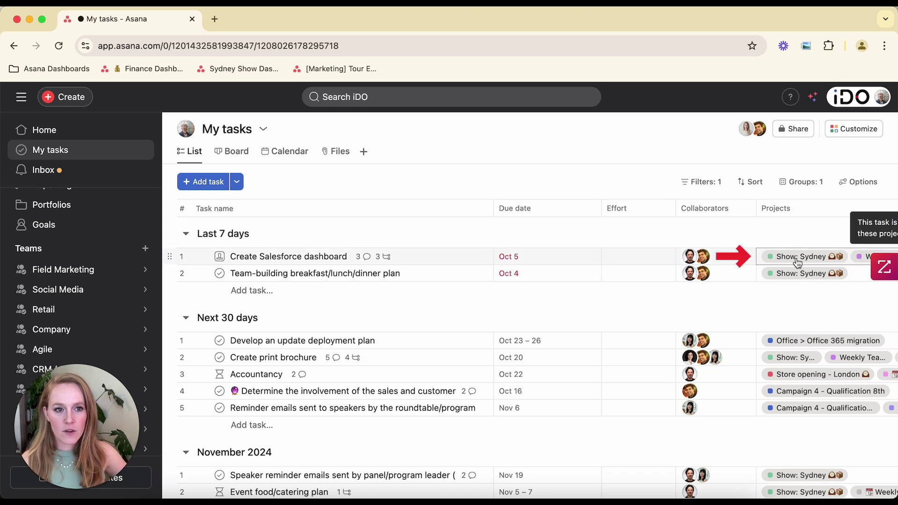
pyautogui.scroll(-3, 797, 263)
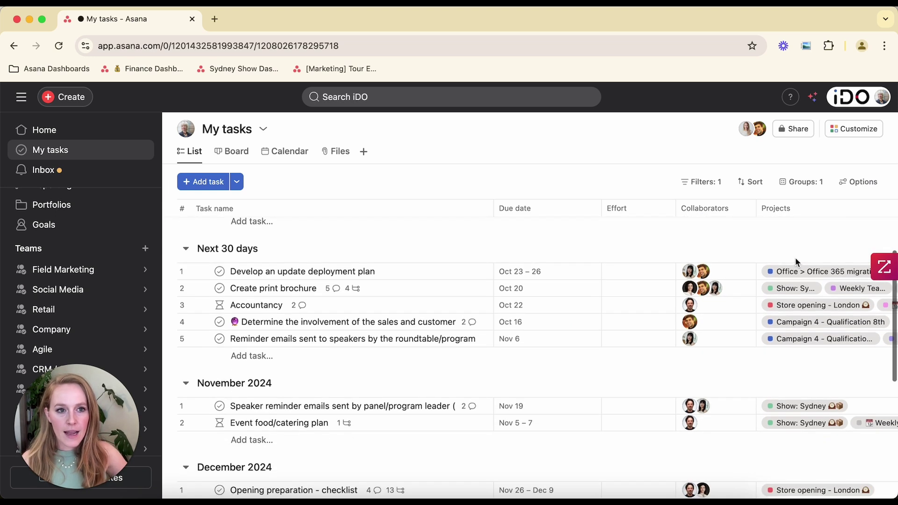
pyautogui.scroll(-7, 798, 311)
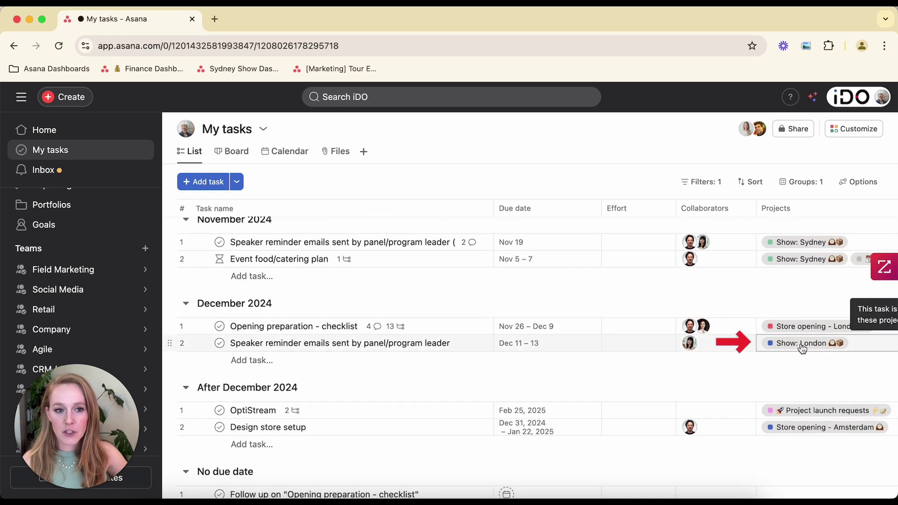
pyautogui.scroll(-3, 802, 348)
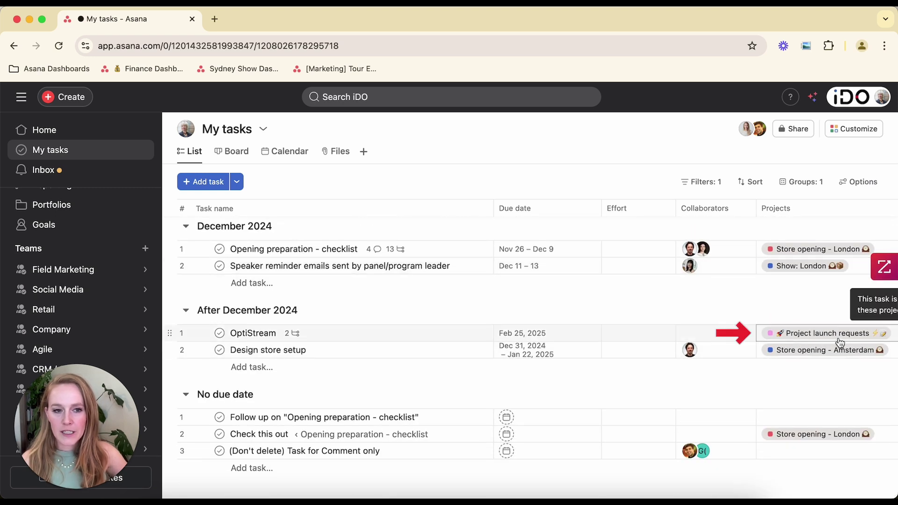
pyautogui.scroll(13, 804, 342)
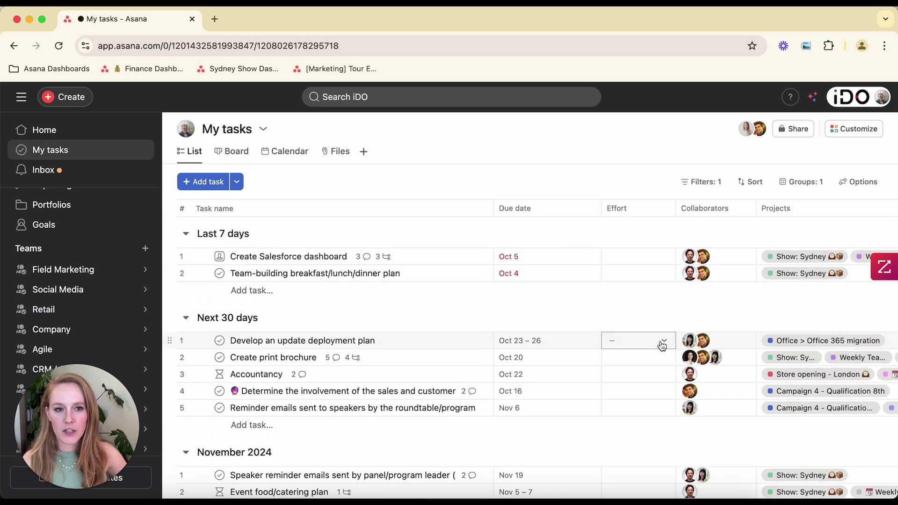
# Browse the Field Marketing team's Show: Sydney project and its task filter options
pyautogui.click(89, 271)
pyautogui.click(324, 422)
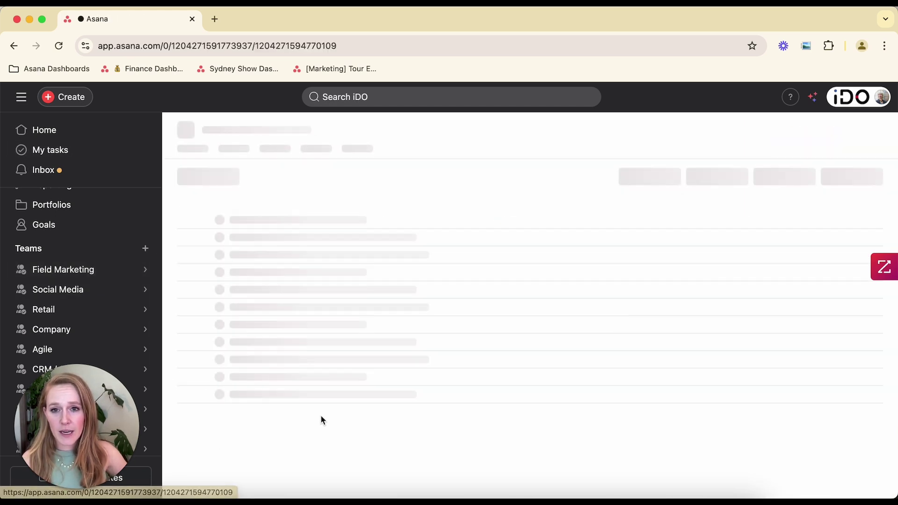
pyautogui.scroll(-5, 320, 323)
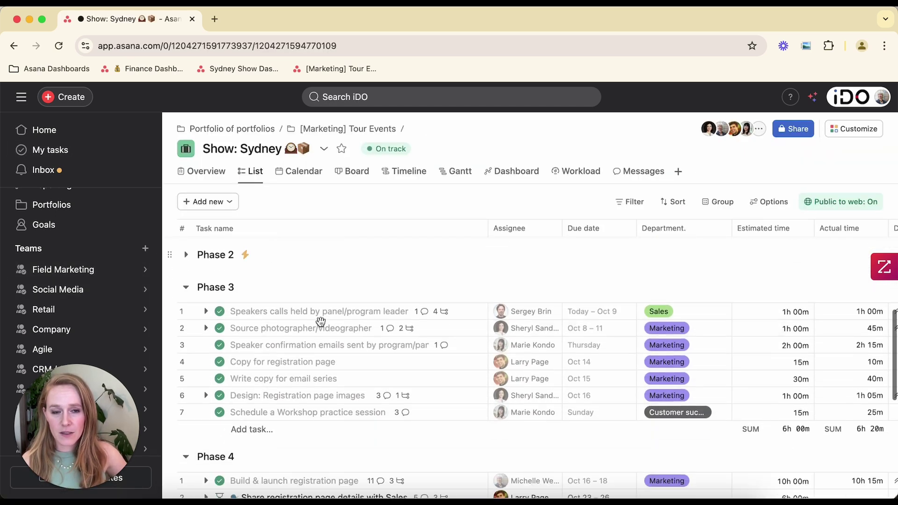
pyautogui.click(637, 205)
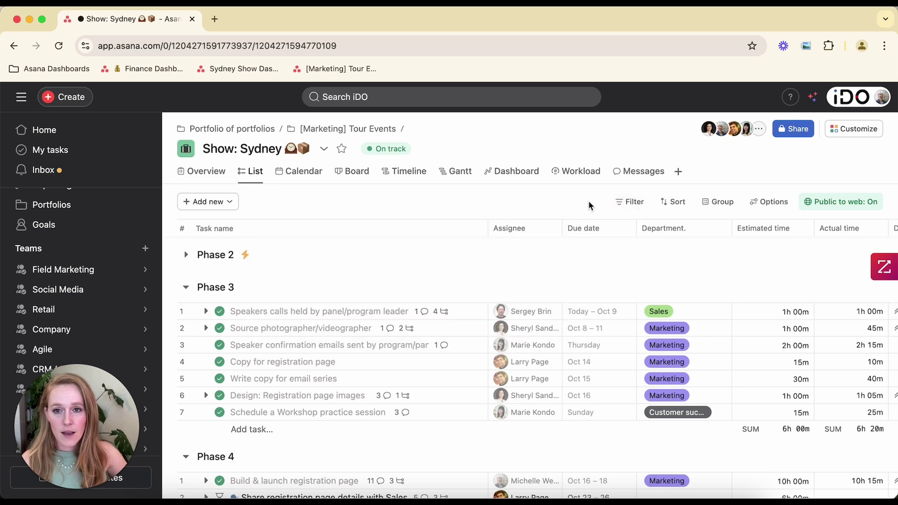
# Back in My tasks, mark Team-building breakfast/lunch/dinner plan complete
pyautogui.click(84, 169)
pyautogui.click(85, 153)
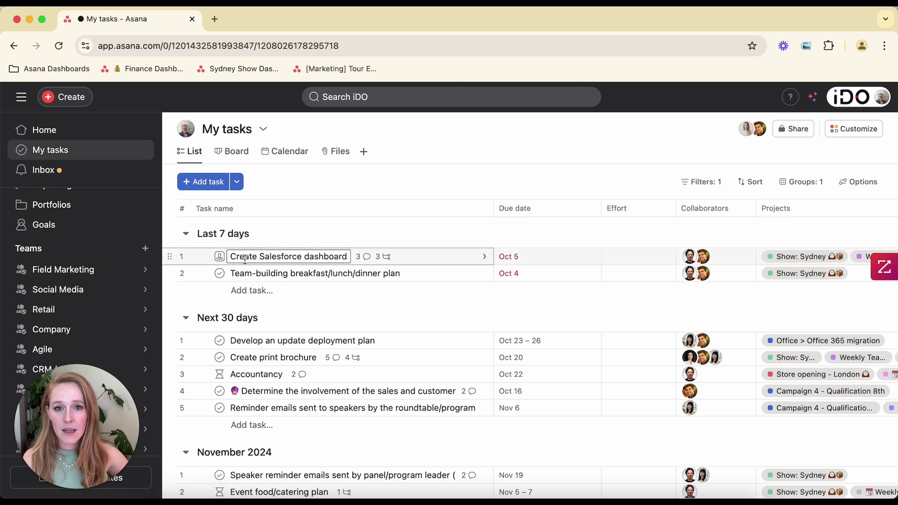
pyautogui.click(219, 273)
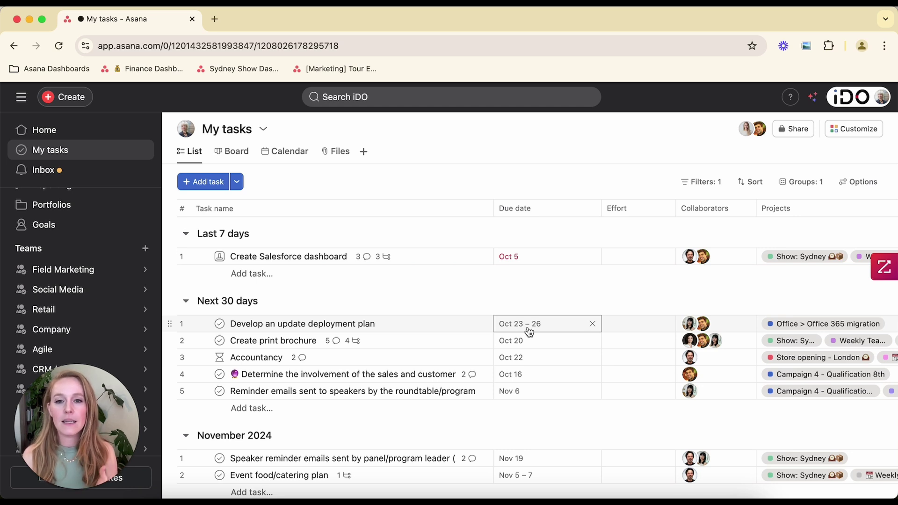
# Scroll the My tasks table to the Projects column and open Create Salesforce dashboard's details
pyautogui.click(529, 330)
pyautogui.scroll(-1, 538, 304)
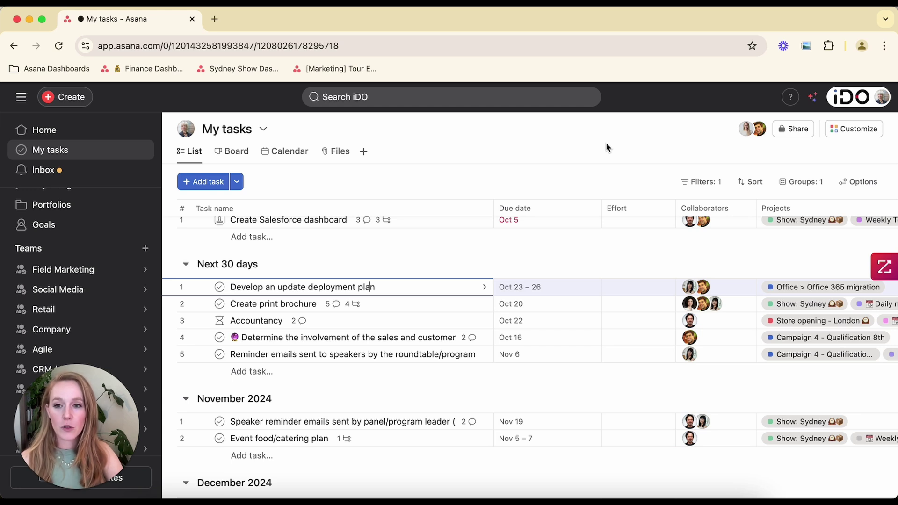
pyautogui.scroll(1, 635, 252)
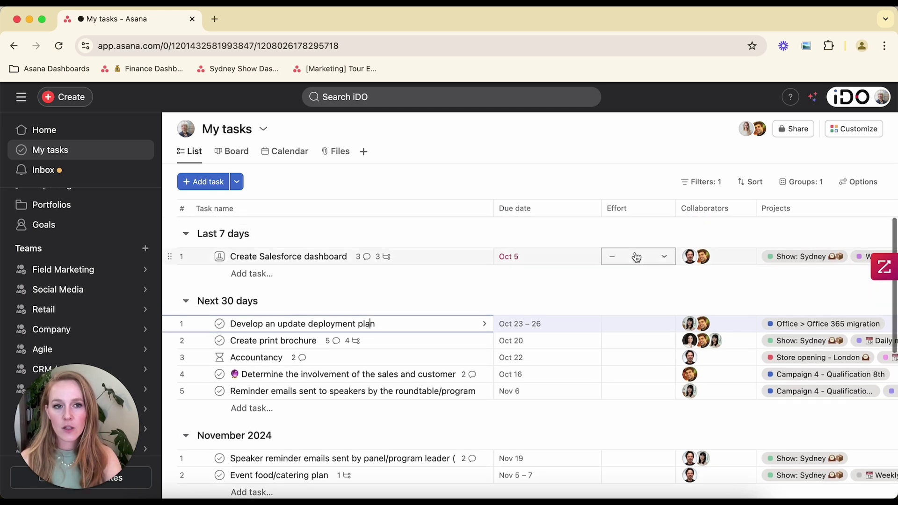
pyautogui.hscroll(1, 673, 287)
pyautogui.hscroll(3, 672, 287)
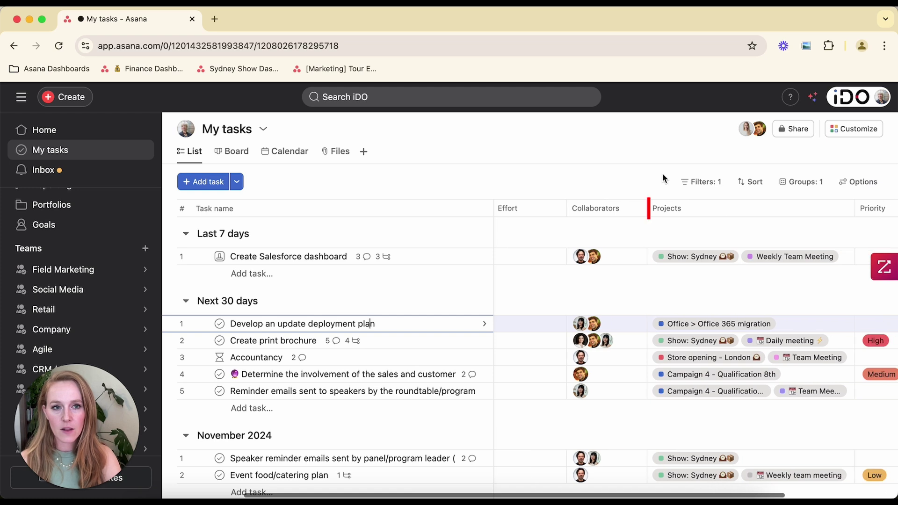
pyautogui.scroll(-1, 746, 225)
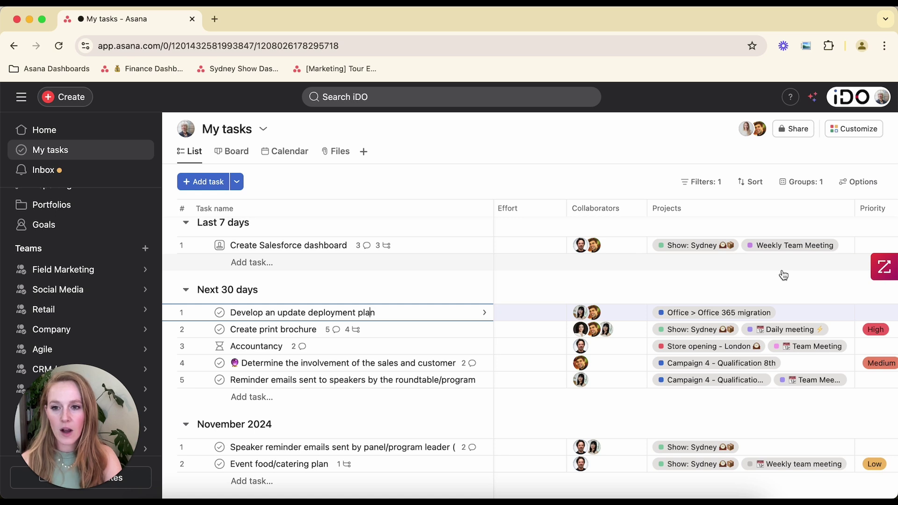
pyautogui.click(414, 252)
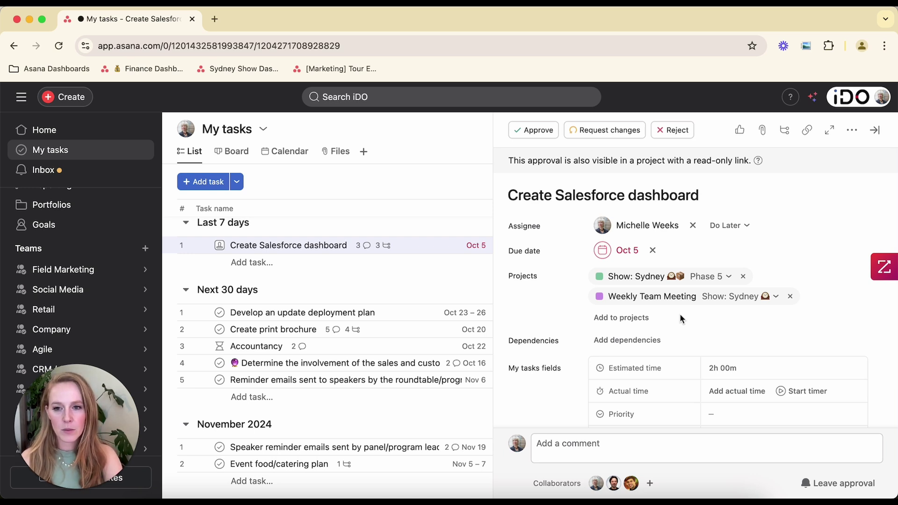
# Jump to the Weekly Team Meeting project from the task pane and close the details
pyautogui.scroll(-10, 680, 319)
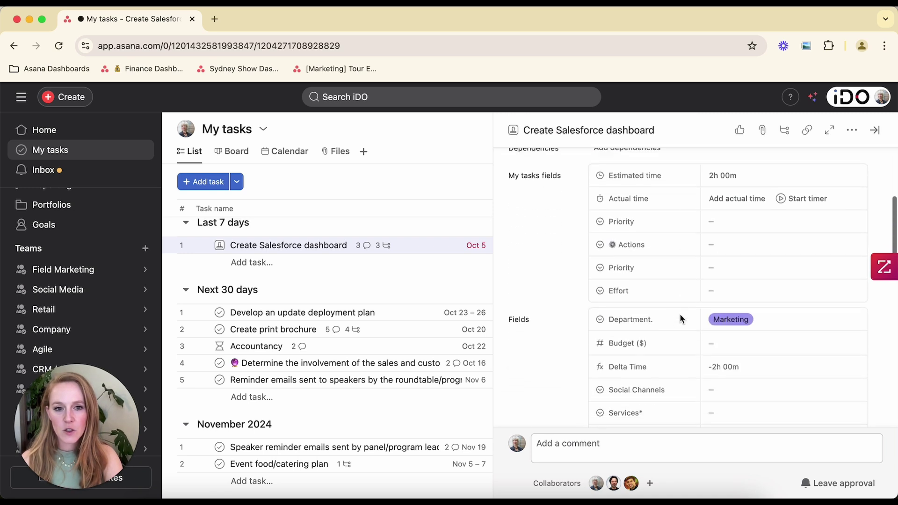
pyautogui.scroll(-4, 680, 317)
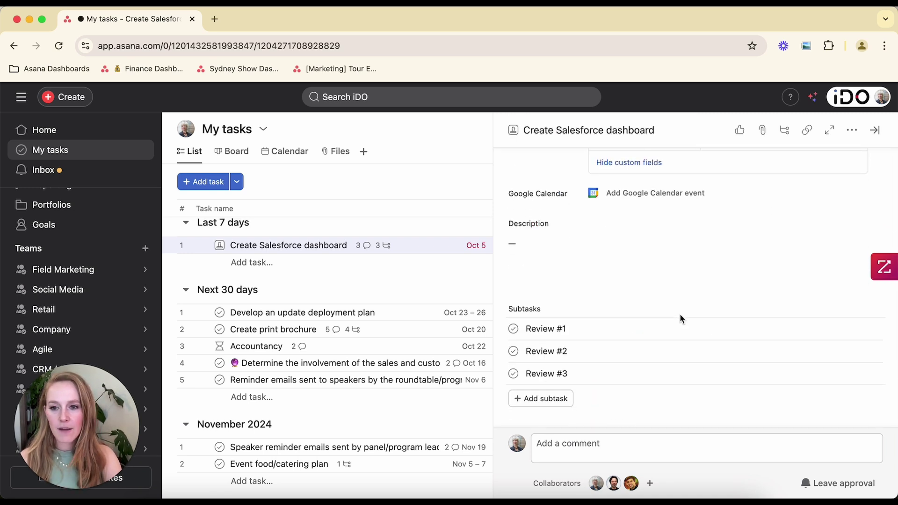
pyautogui.scroll(15, 680, 313)
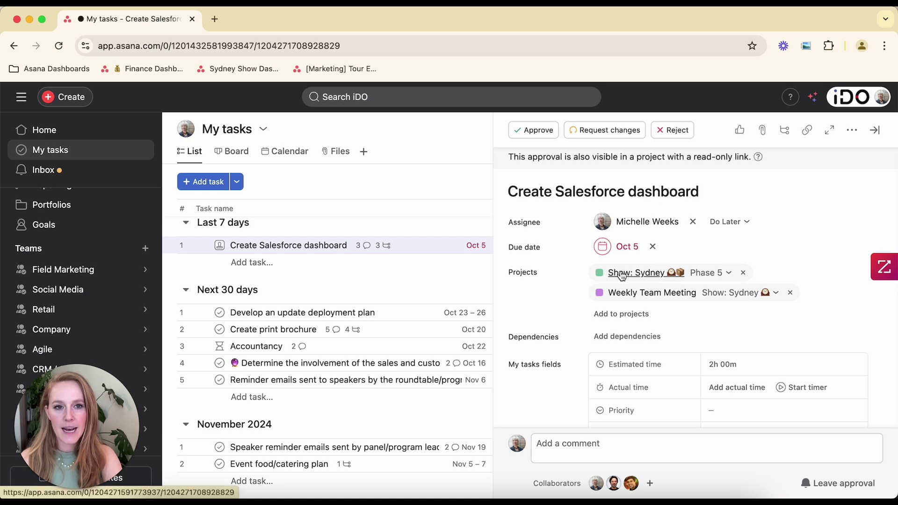
pyautogui.click(630, 295)
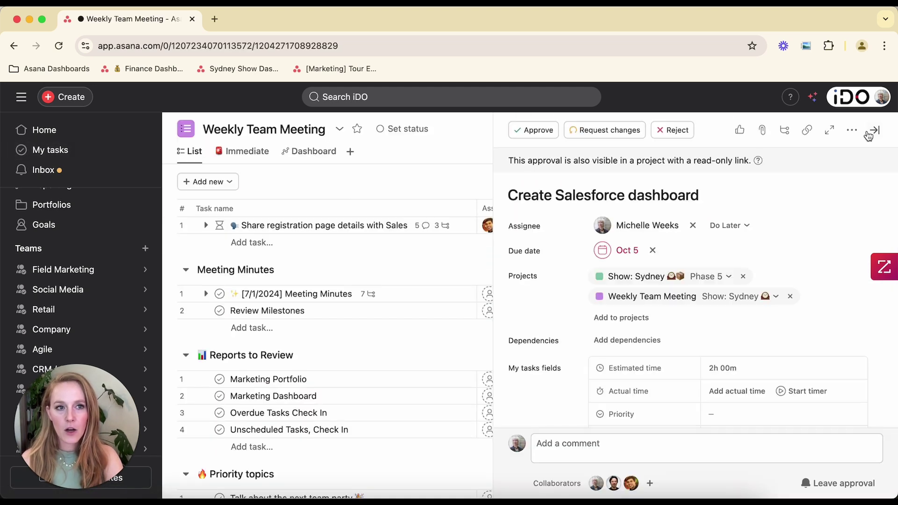
pyautogui.click(872, 135)
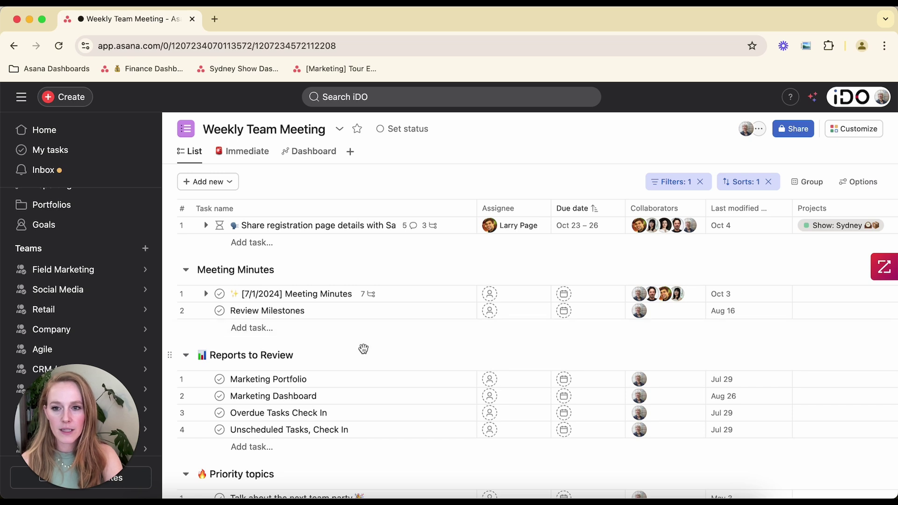
# Reopen Create Salesforce dashboard from the Weekly Team Meeting list, then close its details
pyautogui.scroll(-5, 363, 349)
pyautogui.scroll(-1, 365, 352)
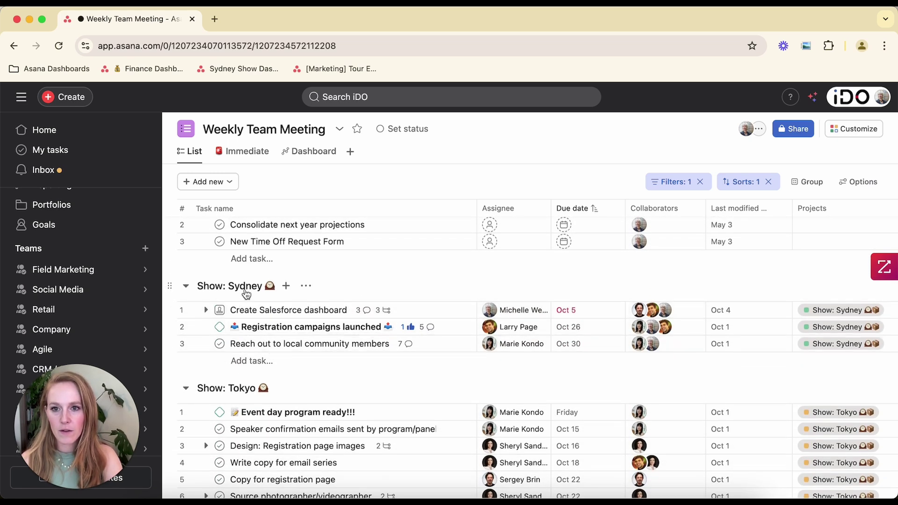
pyautogui.scroll(-3, 247, 319)
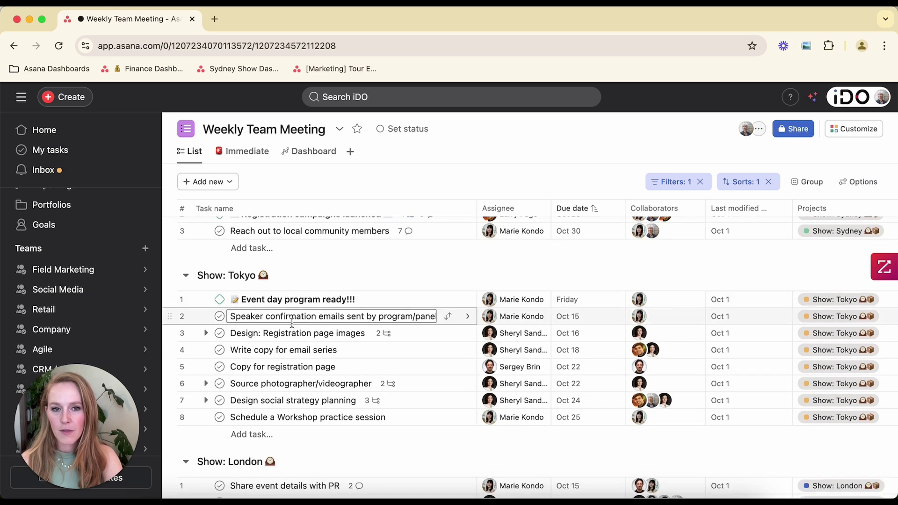
pyautogui.scroll(2, 331, 336)
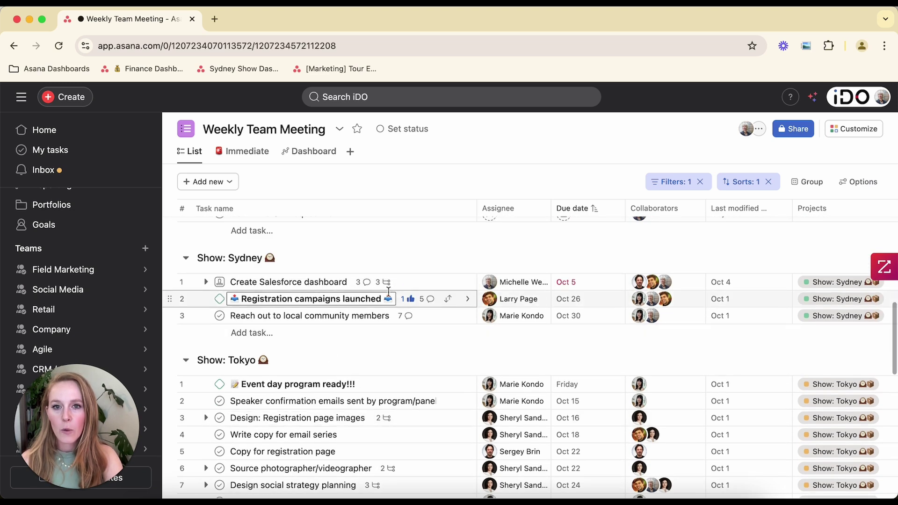
pyautogui.click(414, 283)
pyautogui.scroll(-10, 663, 315)
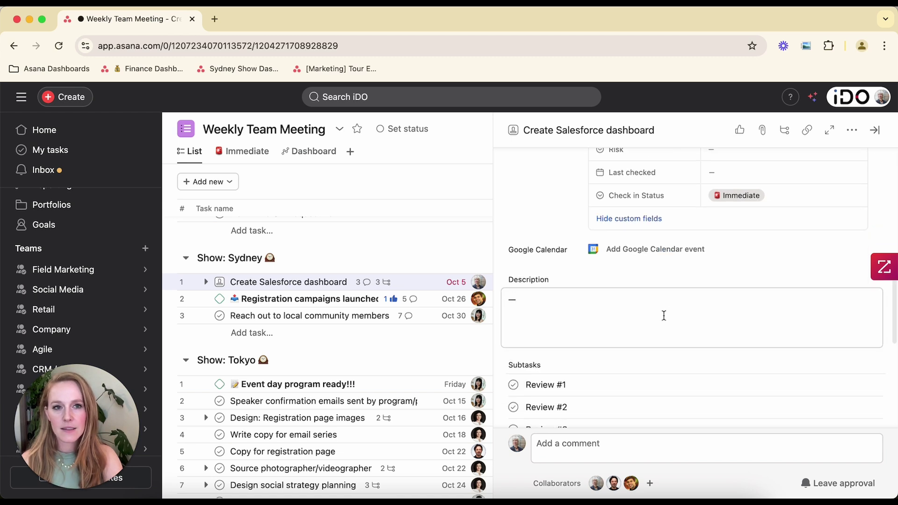
pyautogui.scroll(3, 663, 315)
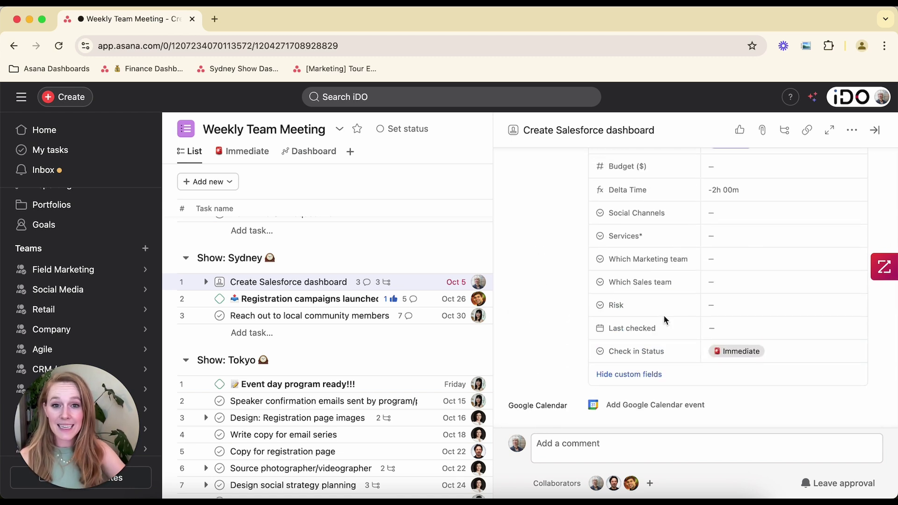
pyautogui.click(875, 131)
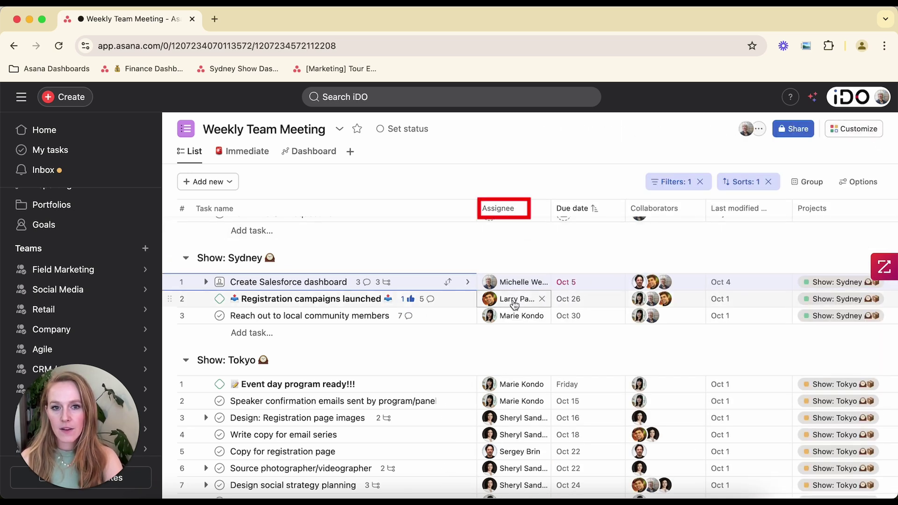
pyautogui.moveTo(524, 287)
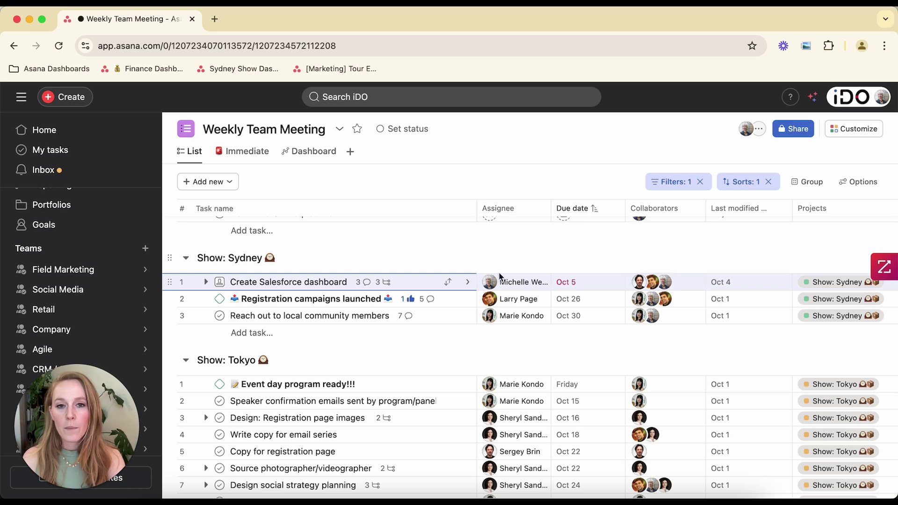
# Reopen Create Salesforce dashboard's details, look through them, then collapse the pane
pyautogui.click(467, 282)
pyautogui.scroll(-15, 680, 321)
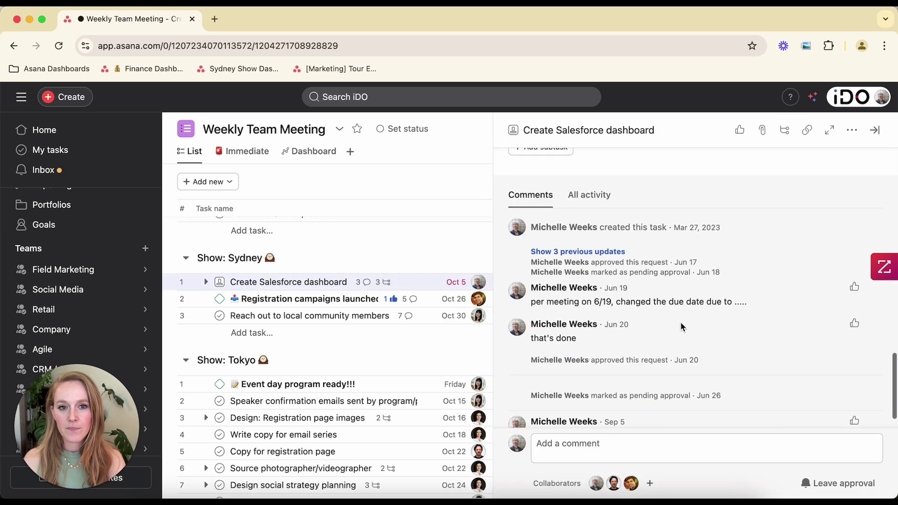
pyautogui.moveTo(534, 303); pyautogui.dragTo(725, 304)
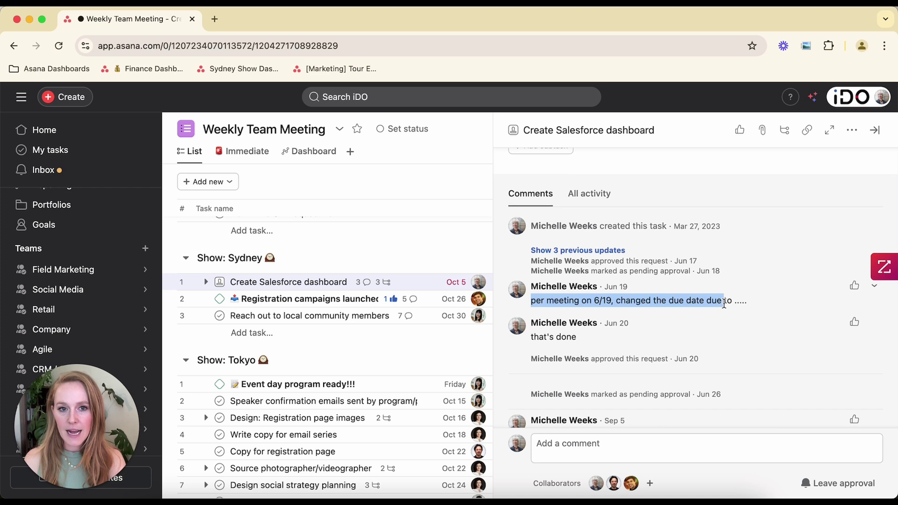
pyautogui.scroll(3, 724, 304)
pyautogui.scroll(2, 724, 303)
pyautogui.scroll(-5, 724, 303)
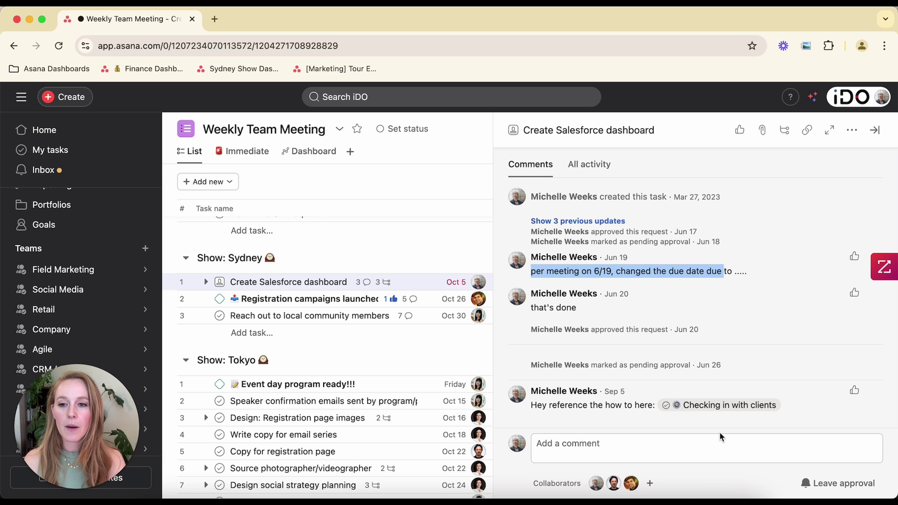
pyautogui.click(874, 130)
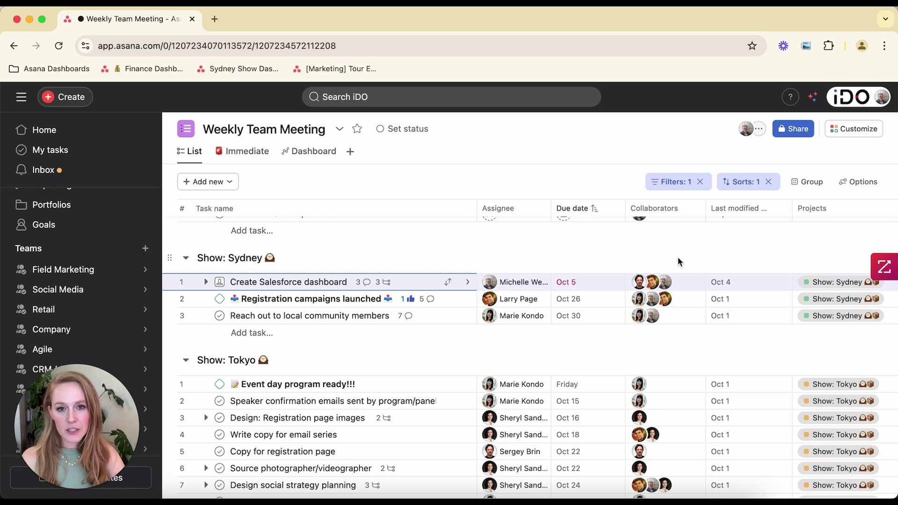
# Remove the Completion status filter and group the list by Assignee
pyautogui.scroll(7, 622, 331)
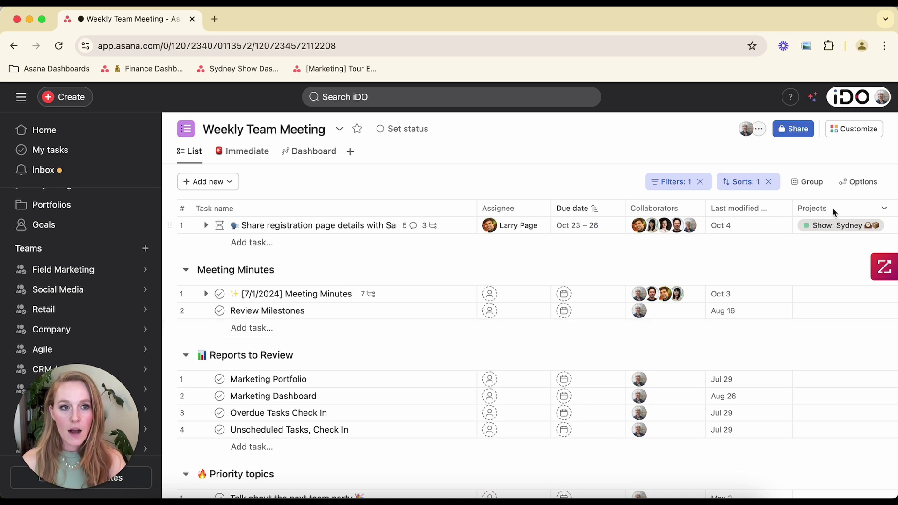
pyautogui.click(683, 185)
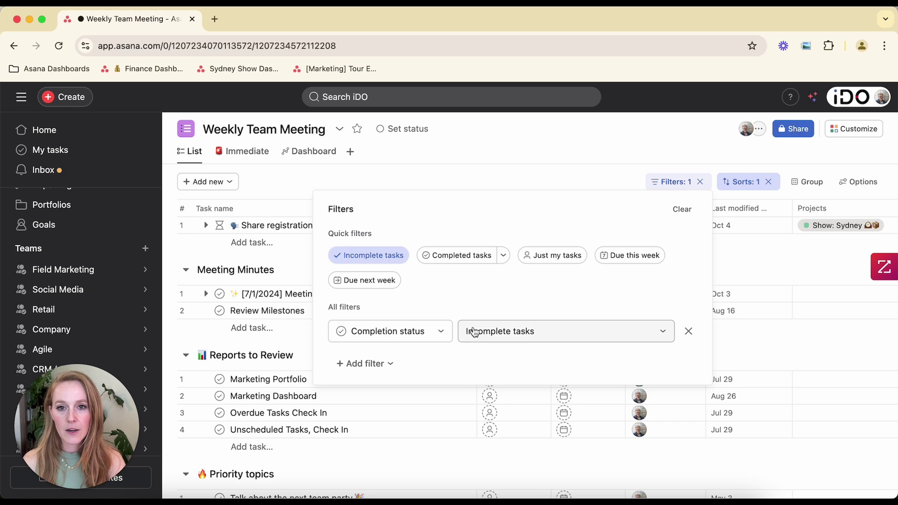
pyautogui.click(689, 332)
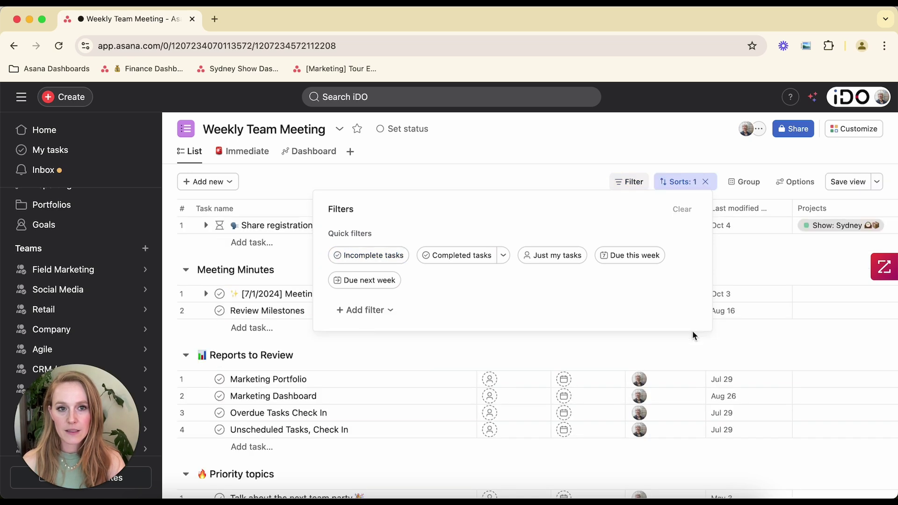
pyautogui.click(571, 169)
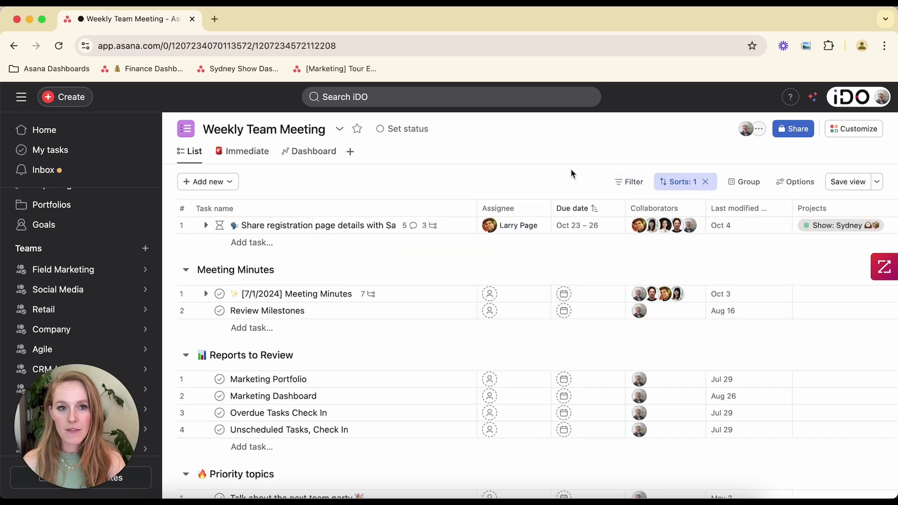
pyautogui.click(744, 181)
pyautogui.click(514, 242)
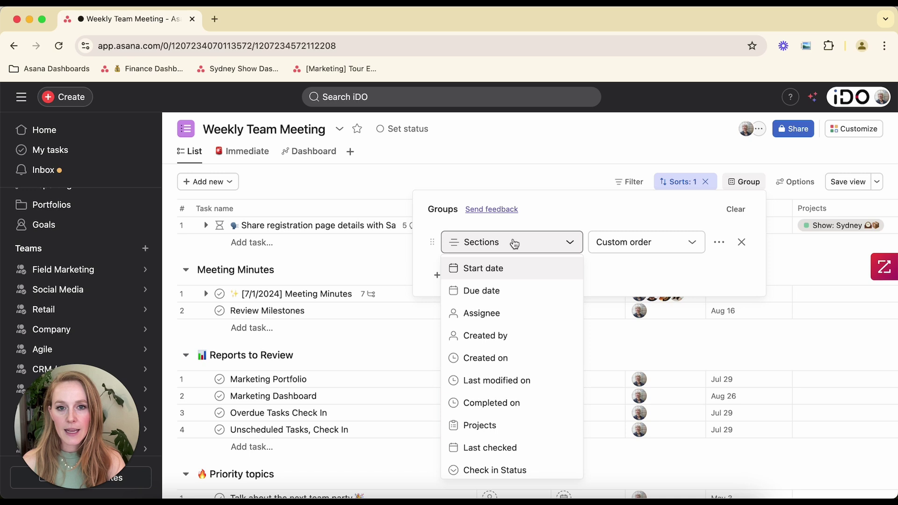
pyautogui.click(493, 313)
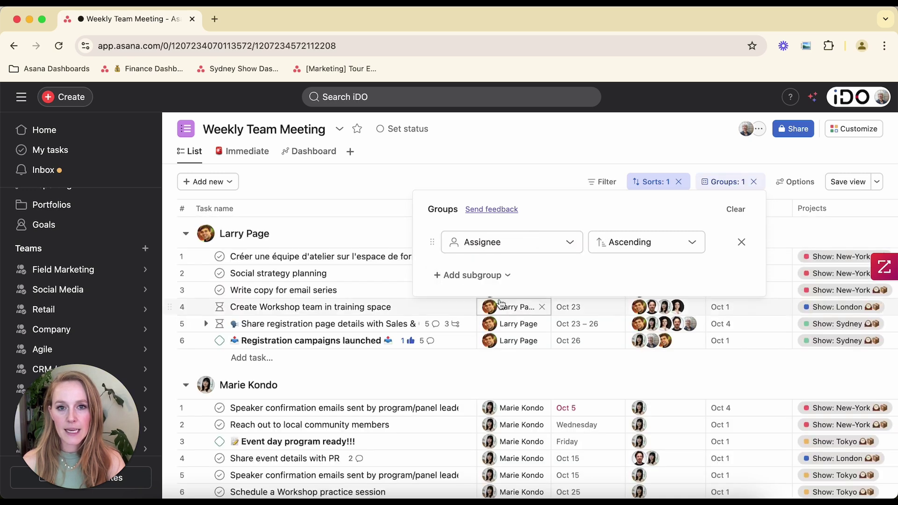
pyautogui.click(556, 142)
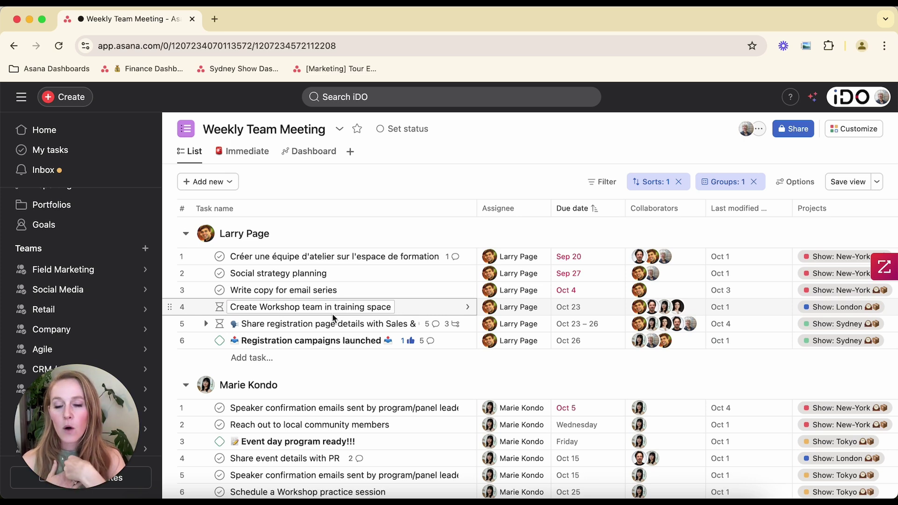
# Save this view as a new personal tab named for the user, then return to List
pyautogui.click(877, 186)
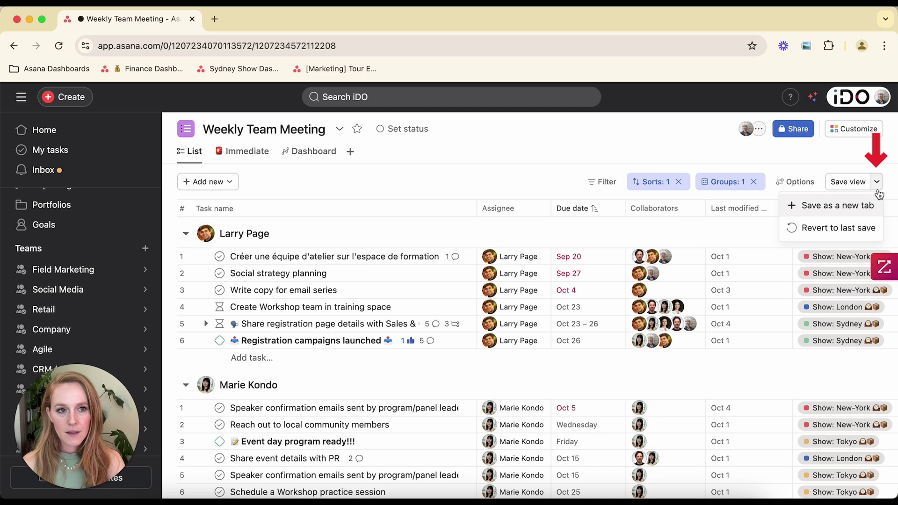
pyautogui.click(834, 206)
pyautogui.write('Kelse')
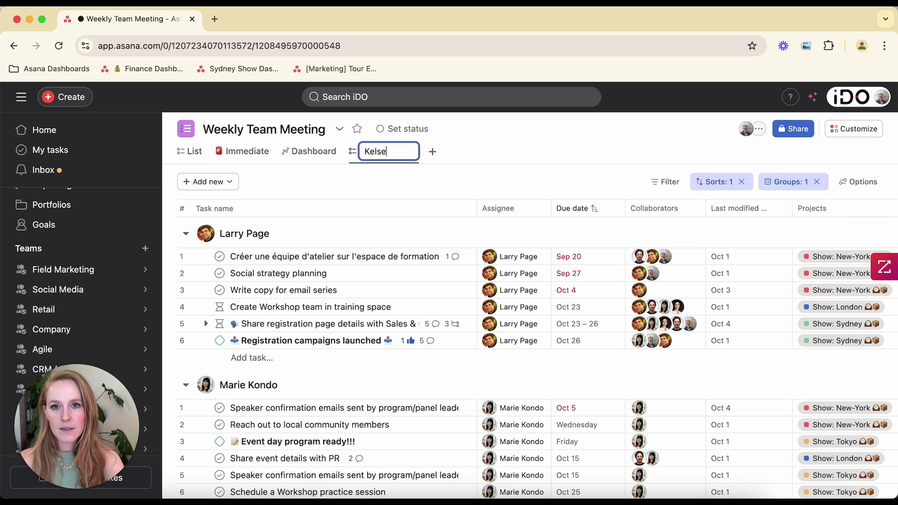
pyautogui.write("a's Tab")
pyautogui.press('Return')
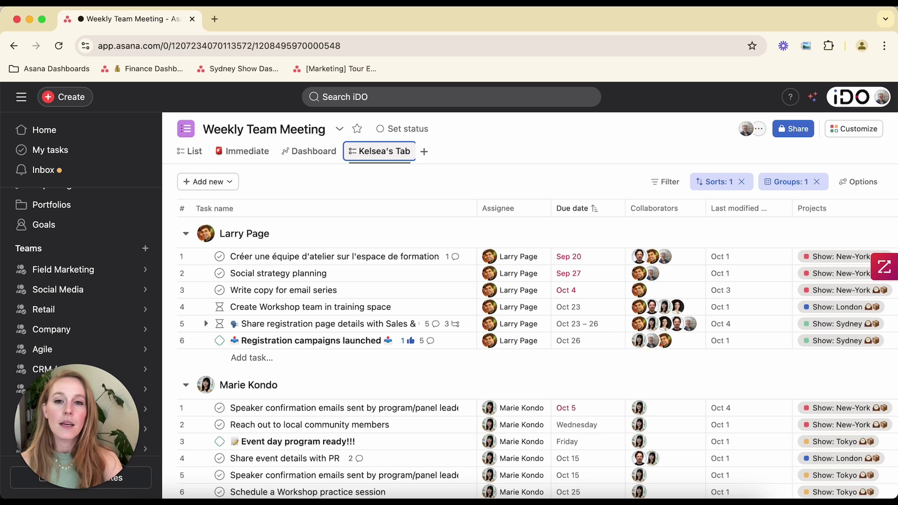
pyautogui.click(189, 151)
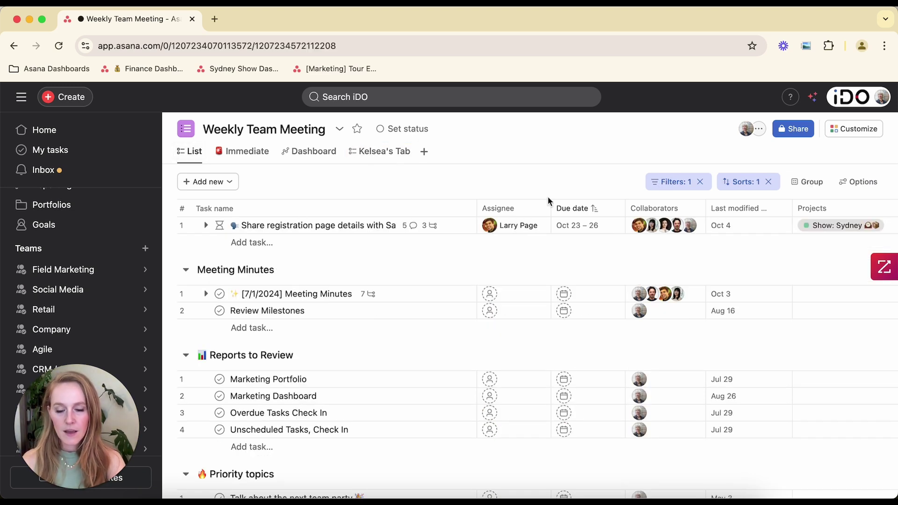
pyautogui.scroll(-3, 410, 334)
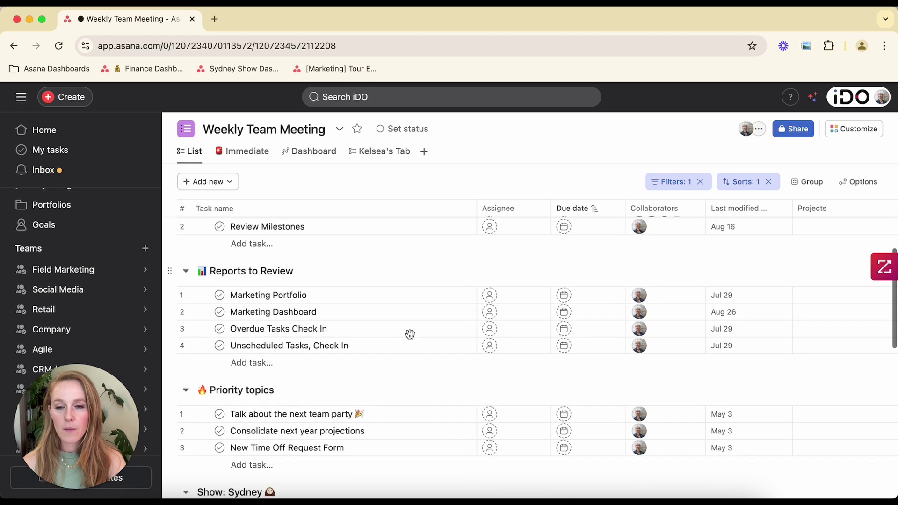
pyautogui.scroll(-6, 410, 334)
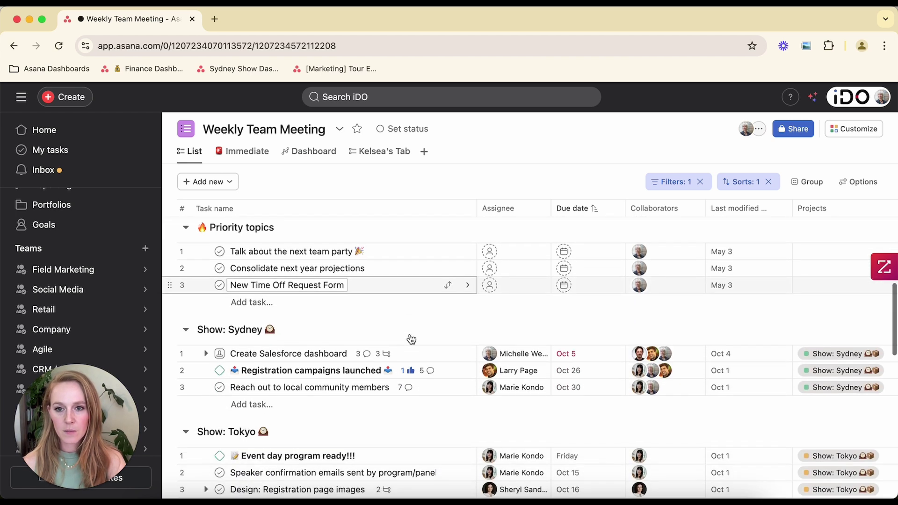
# Browse the new assignee-grouped personal tab
pyautogui.scroll(-2, 411, 338)
pyautogui.scroll(5, 411, 336)
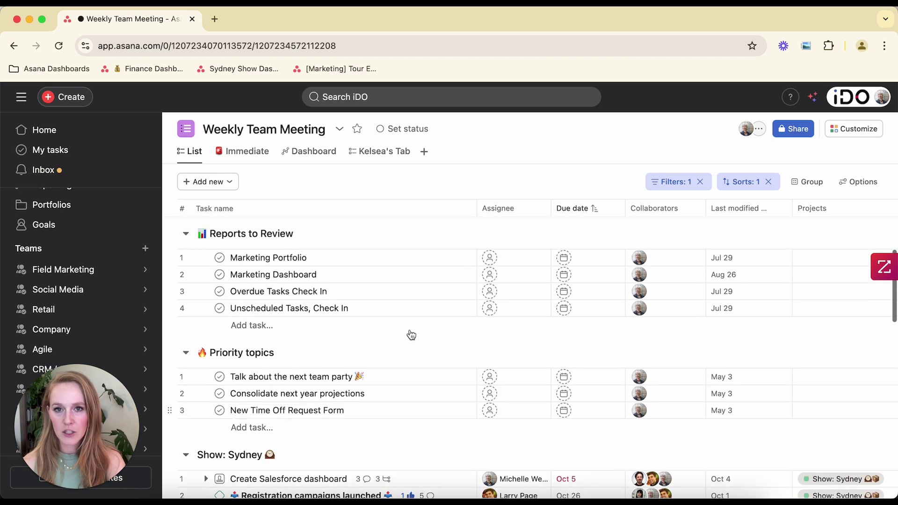
pyautogui.click(380, 153)
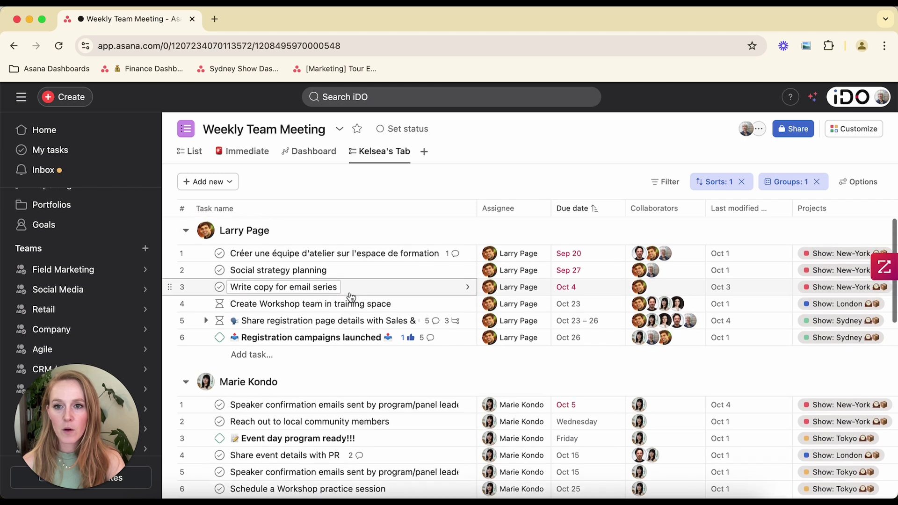
pyautogui.scroll(-8, 327, 295)
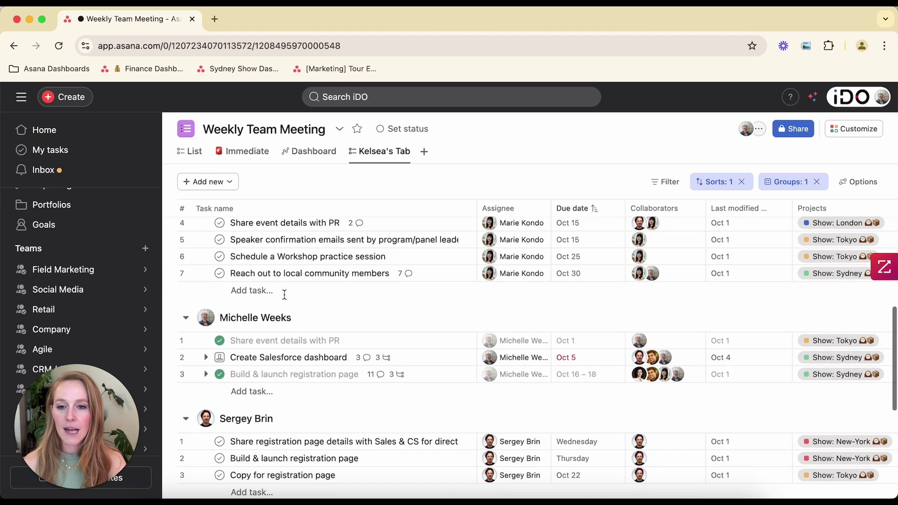
pyautogui.scroll(-1, 284, 294)
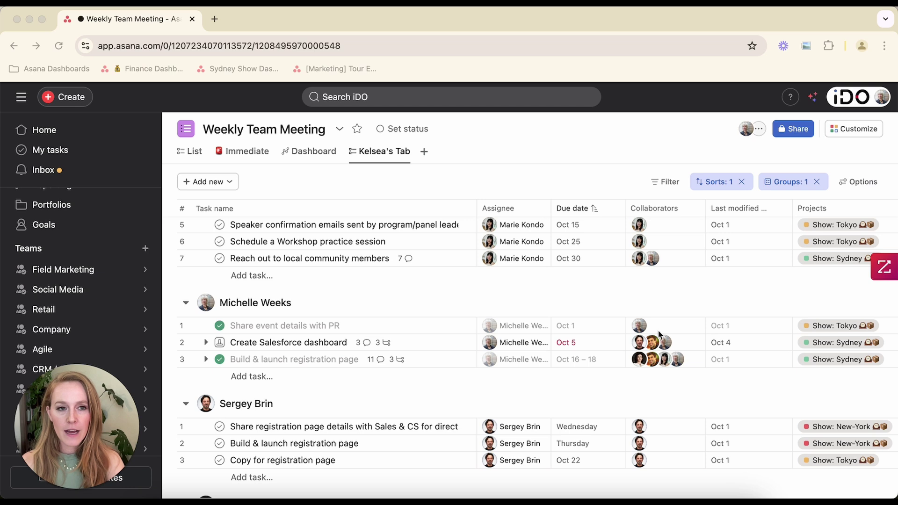
pyautogui.click(379, 155)
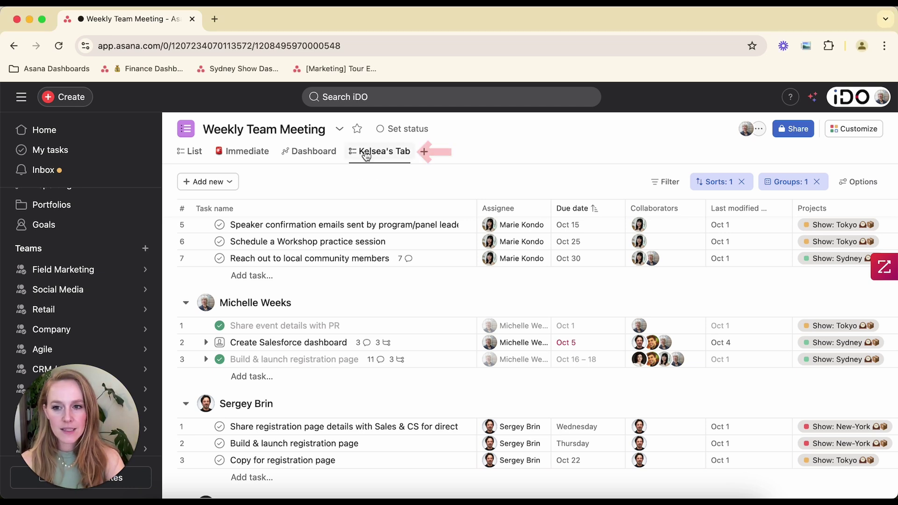
# Switch to the Immediate view and show its filters: incomplete, Check in Status NEW or Immediate
pyautogui.click(188, 152)
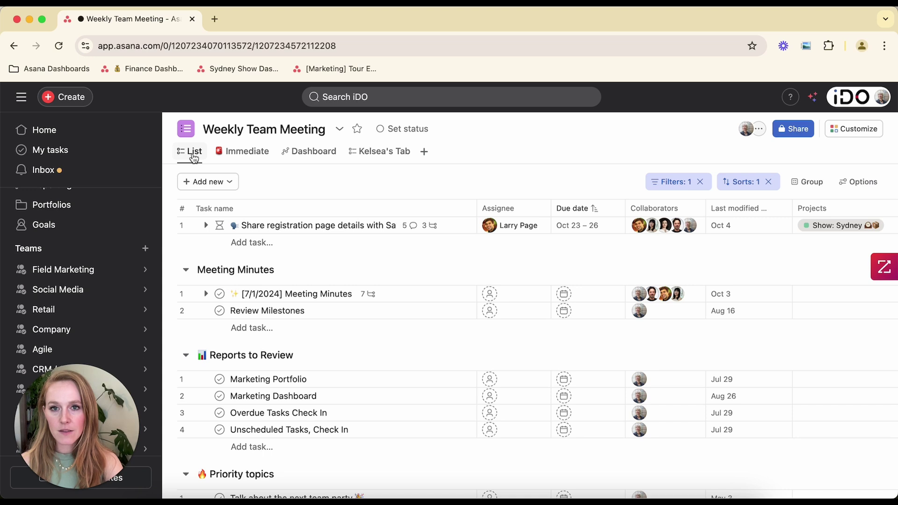
pyautogui.click(367, 152)
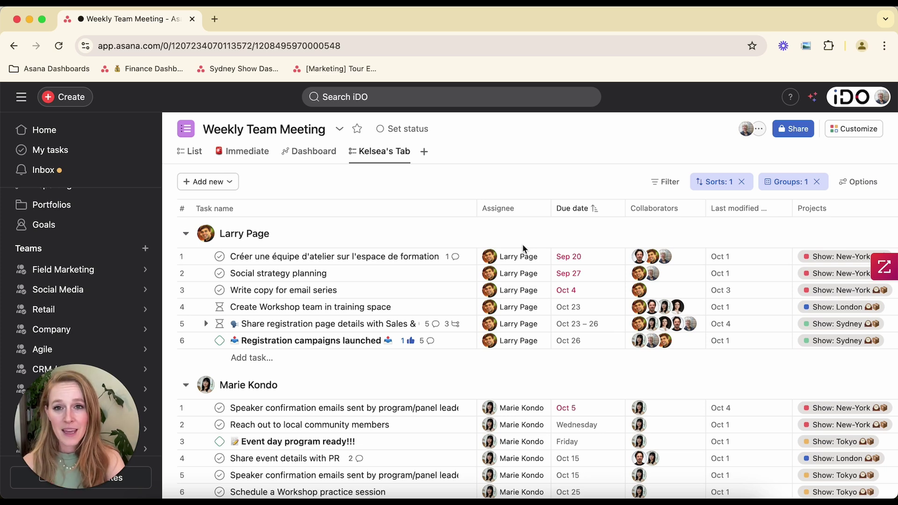
pyautogui.click(241, 158)
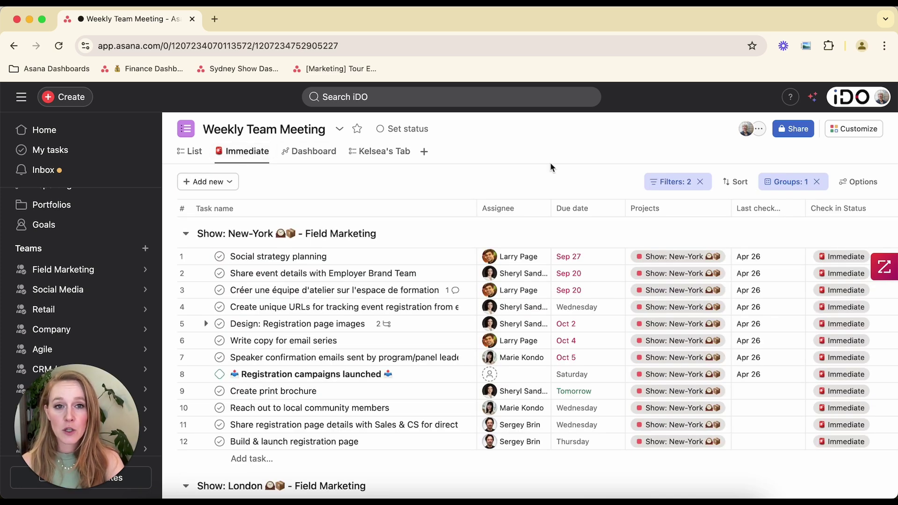
pyautogui.click(675, 183)
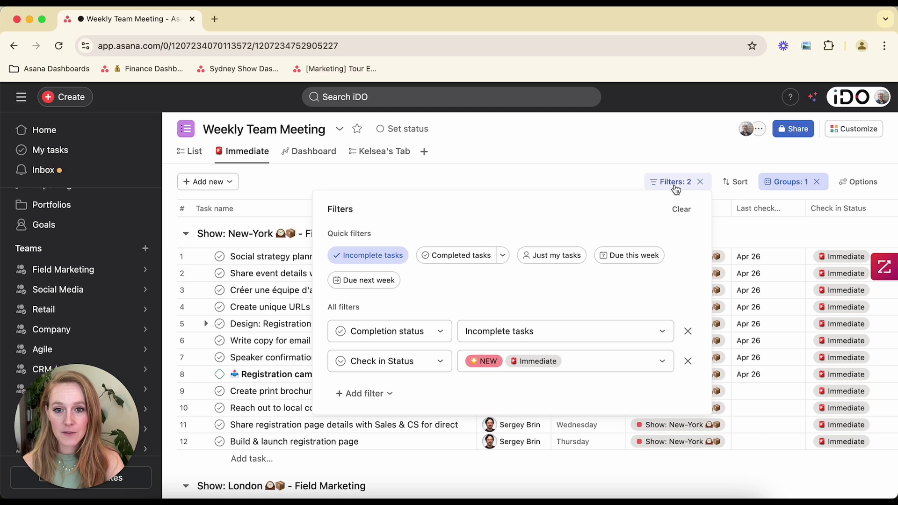
# Close the filters and open Hiring operation staff, then the Training team task it links to
pyautogui.click(670, 158)
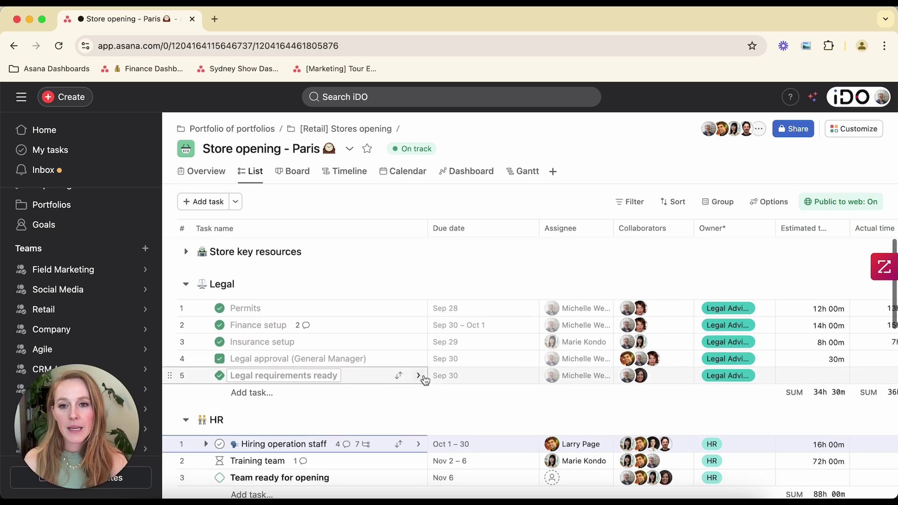
pyautogui.scroll(-2, 419, 378)
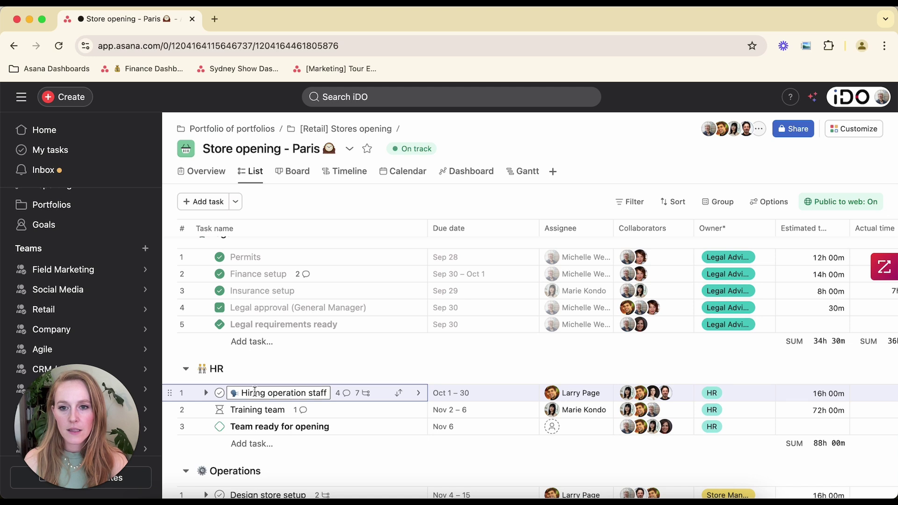
pyautogui.click(412, 393)
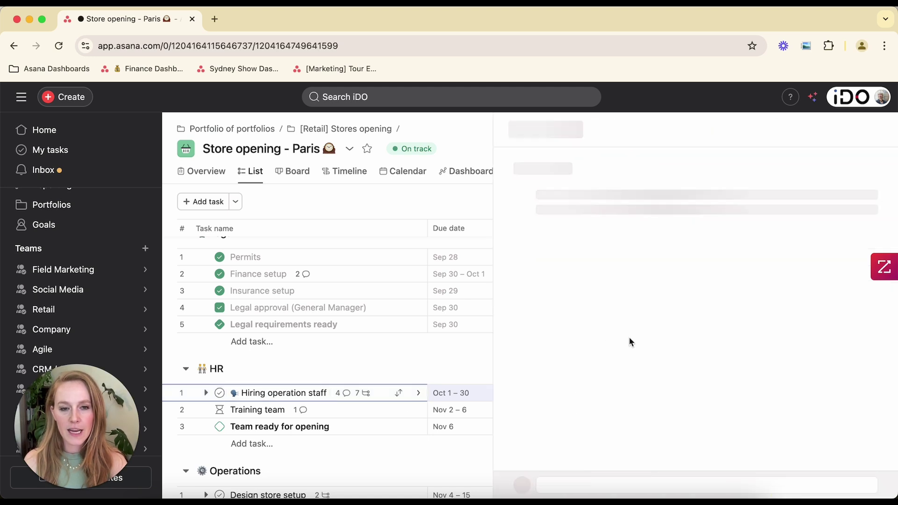
pyautogui.scroll(-1, 638, 309)
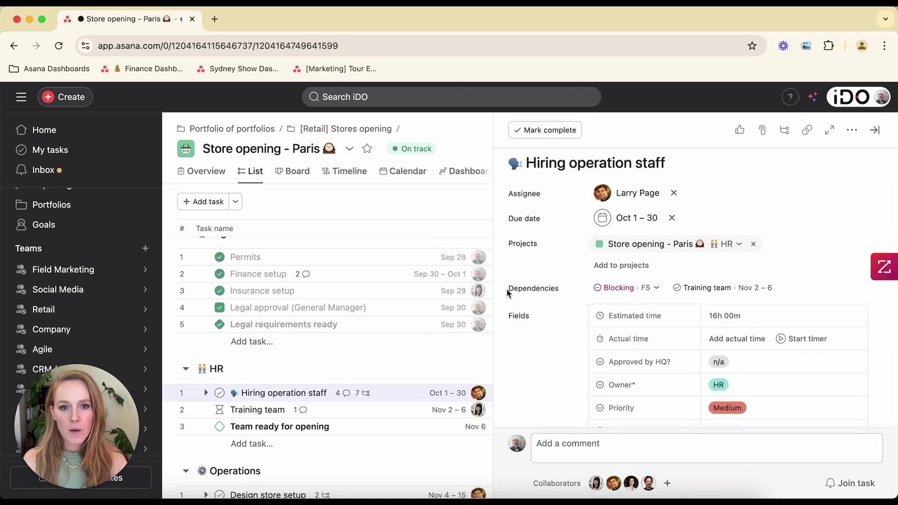
pyautogui.moveTo(506, 289); pyautogui.dragTo(553, 288)
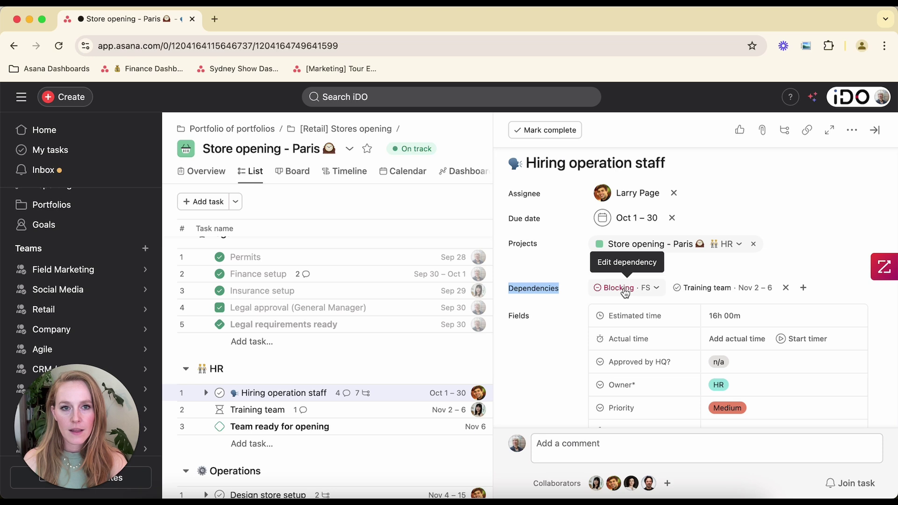
pyautogui.moveTo(684, 287)
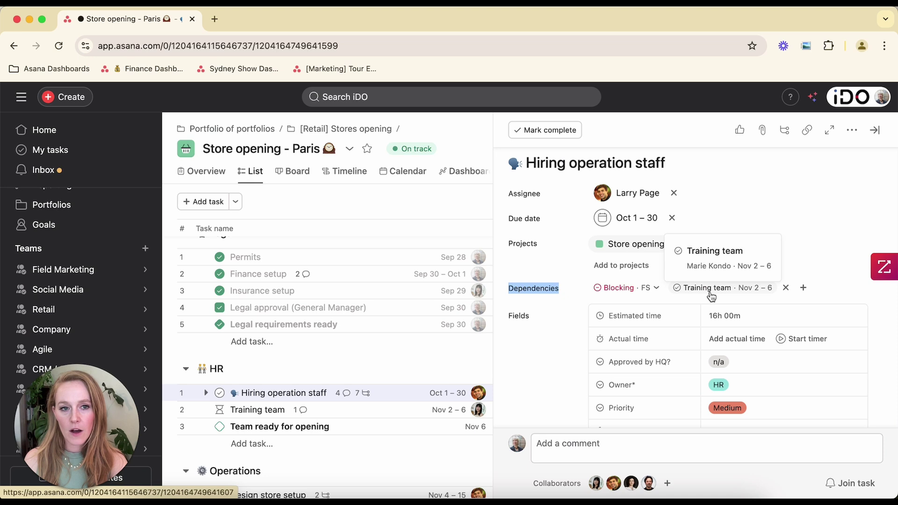
pyautogui.click(710, 295)
# Inspect the Blocking · FS dependency type options between the tasks, then close the details
pyautogui.moveTo(735, 326)
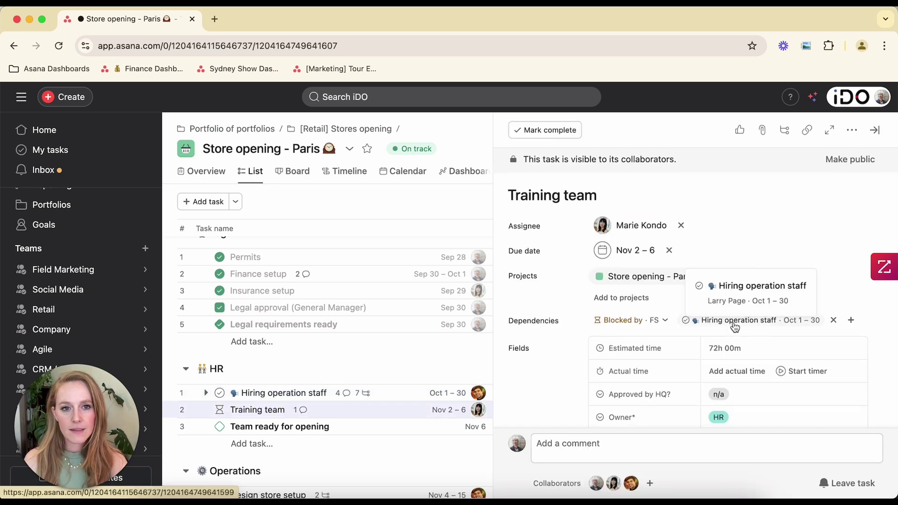
pyautogui.scroll(-1, 735, 327)
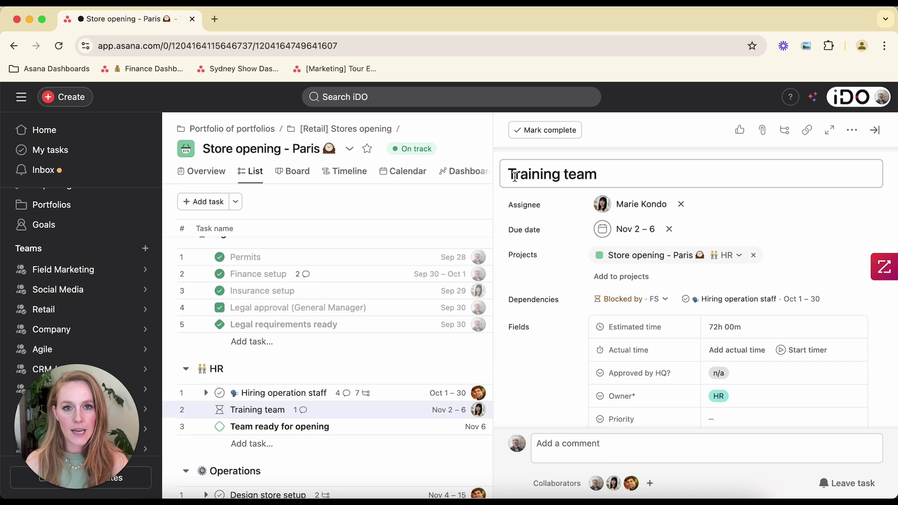
pyautogui.moveTo(515, 174); pyautogui.dragTo(569, 174)
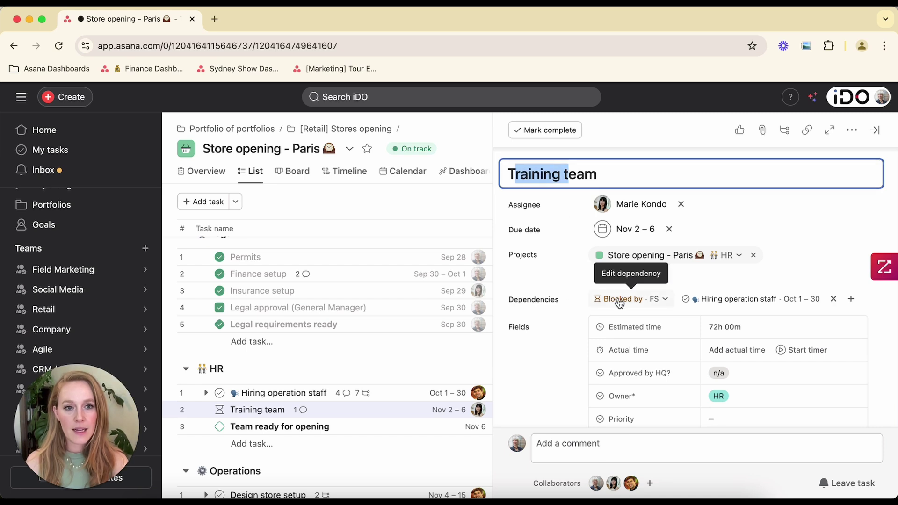
pyautogui.click(736, 308)
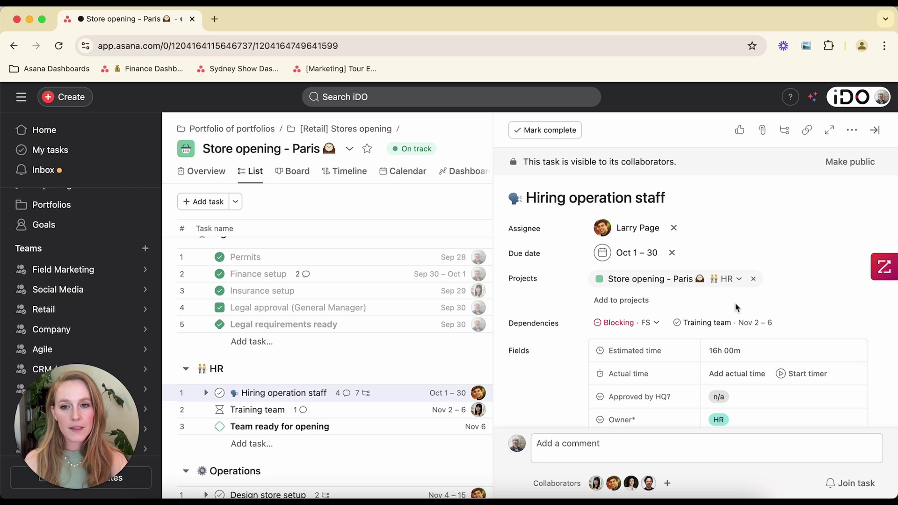
pyautogui.click(655, 322)
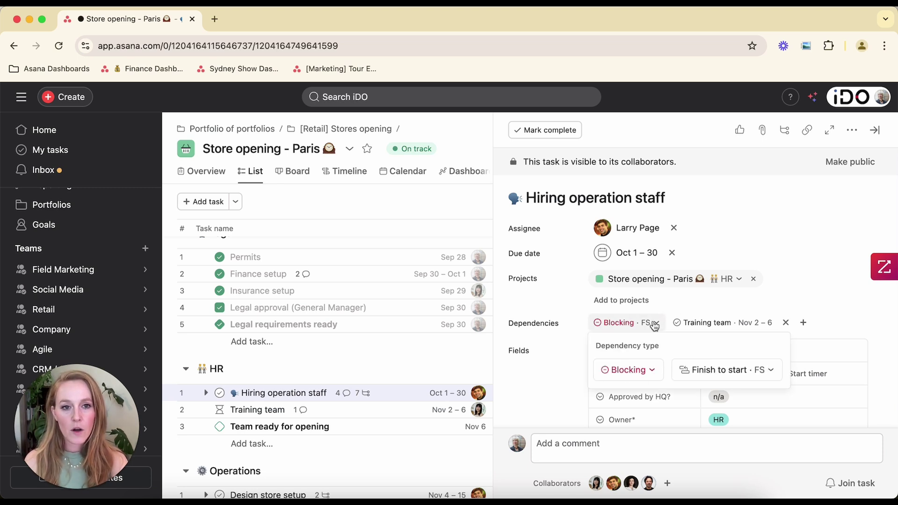
pyautogui.click(716, 373)
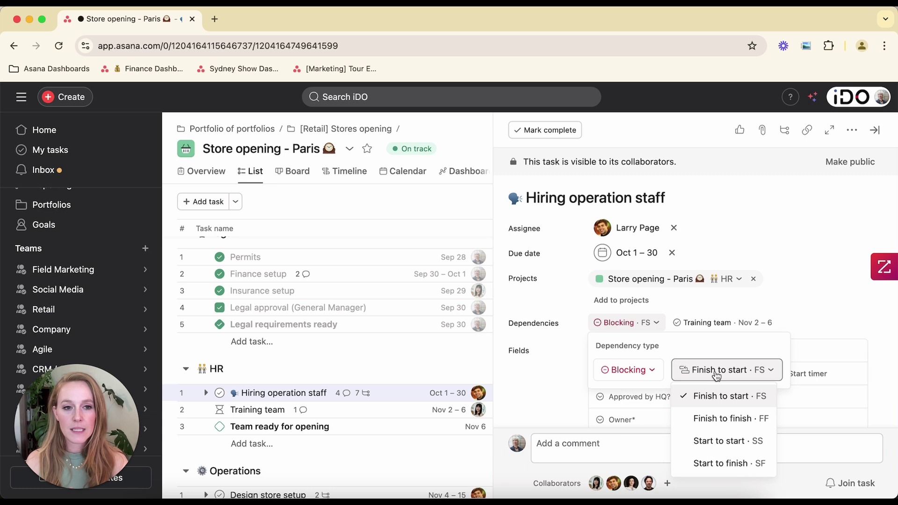
pyautogui.press('Escape')
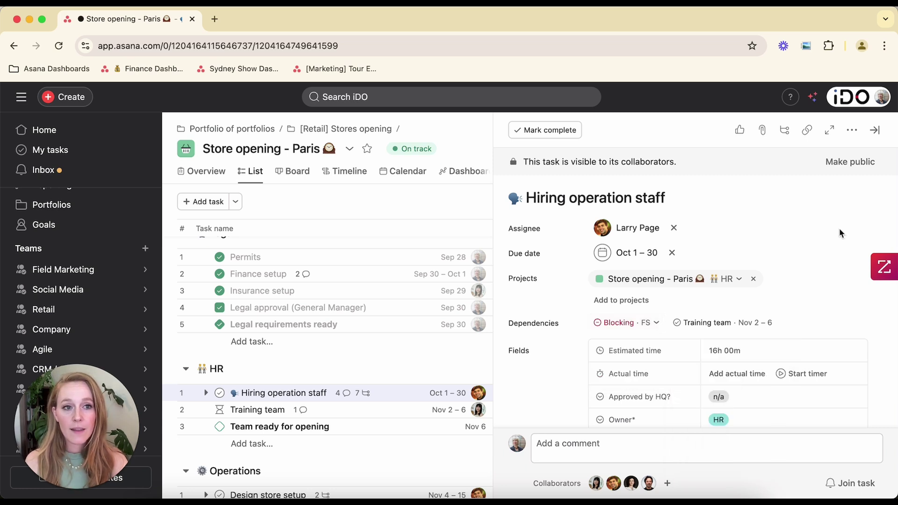
pyautogui.click(875, 130)
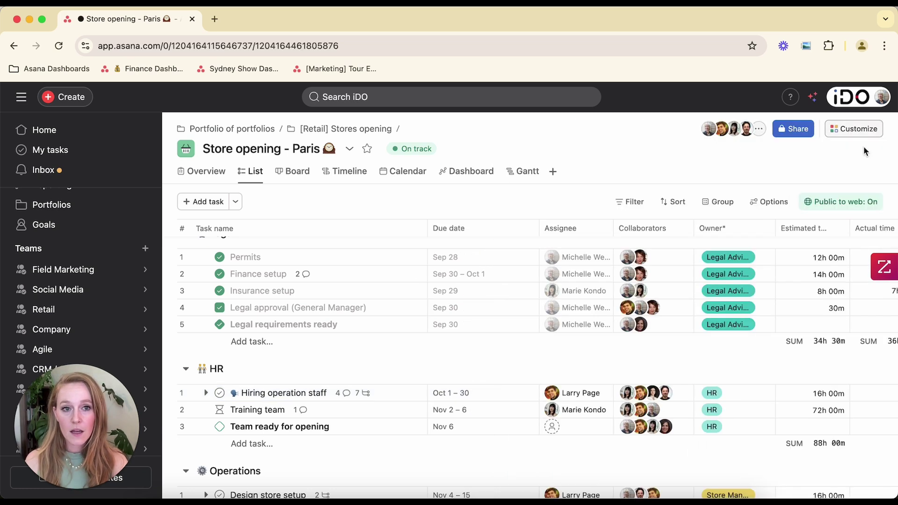
# Turn on the Dependencies field in Options and widen its column to show full names
pyautogui.click(777, 206)
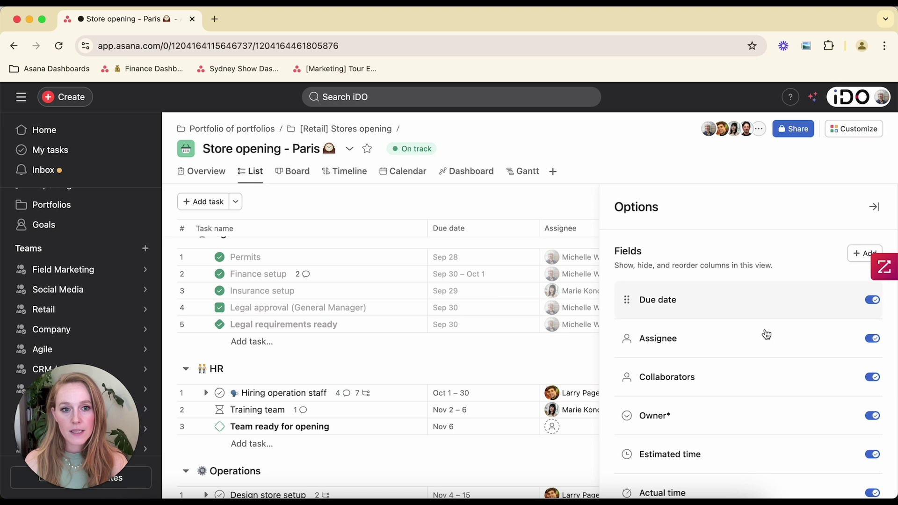
pyautogui.scroll(-6, 763, 335)
pyautogui.scroll(-4, 764, 380)
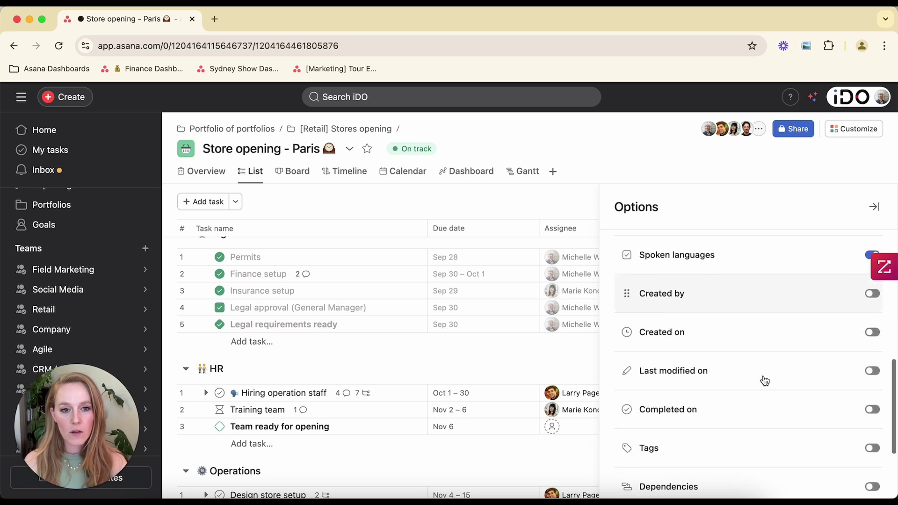
pyautogui.click(872, 394)
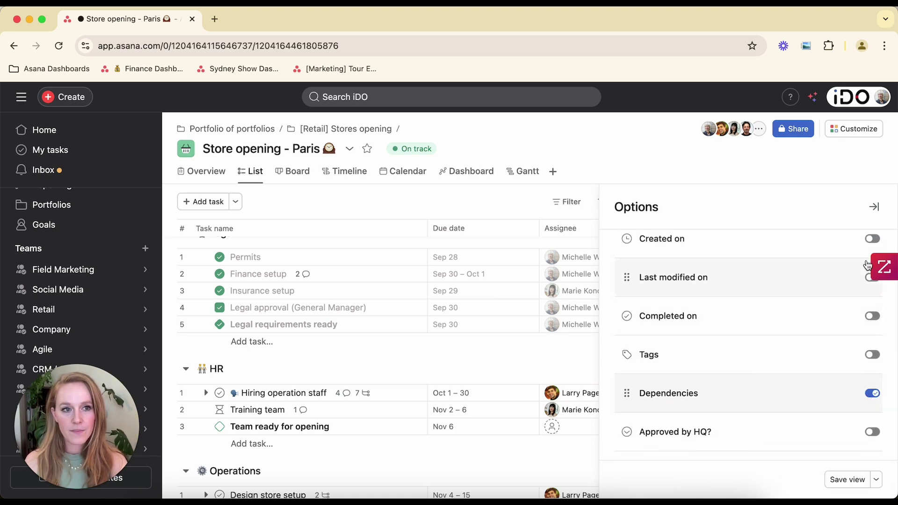
pyautogui.click(874, 207)
pyautogui.hscroll(10, 764, 351)
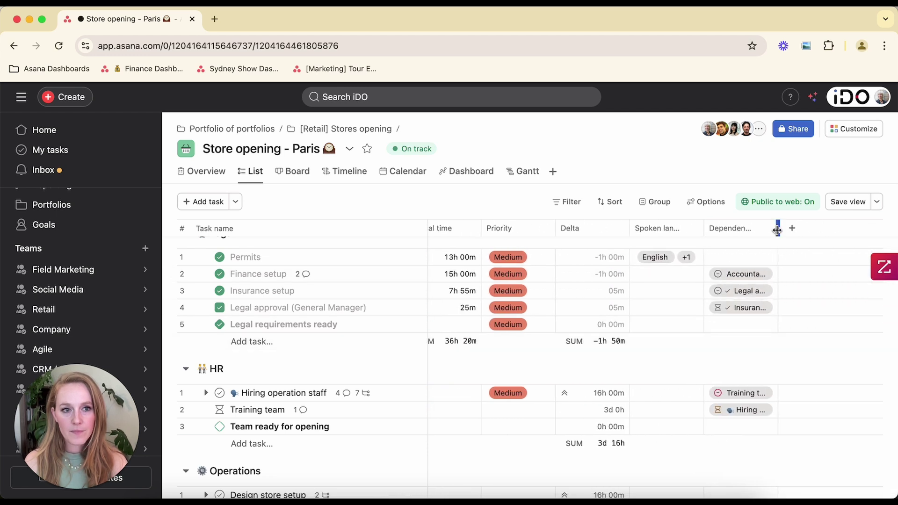
pyautogui.moveTo(778, 229); pyautogui.dragTo(862, 227)
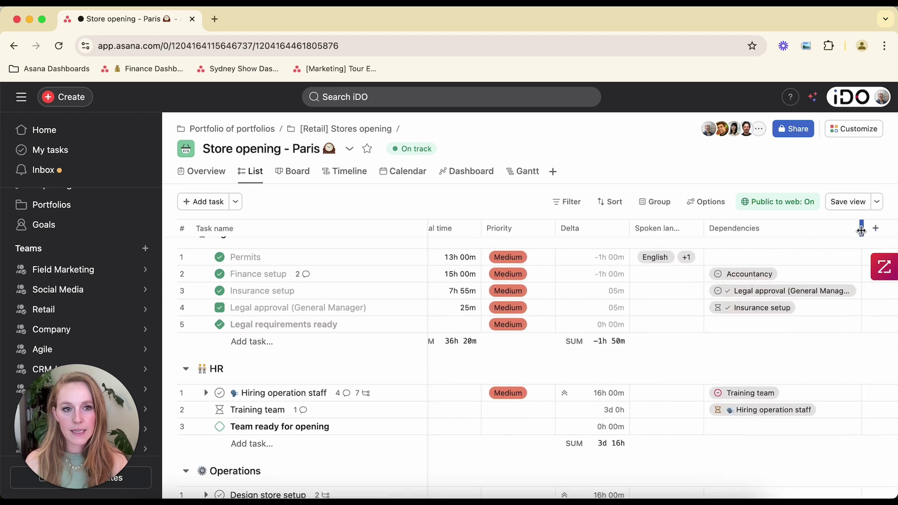
# Switch to Timeline, zoom out, and collapse Hiring operation staff's subtasks
pyautogui.click(349, 171)
pyautogui.click(608, 201)
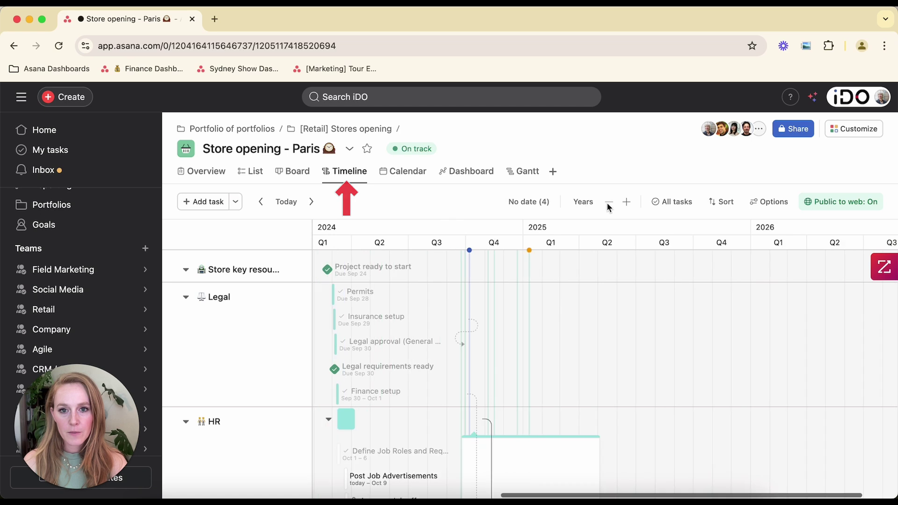
pyautogui.scroll(-3, 563, 305)
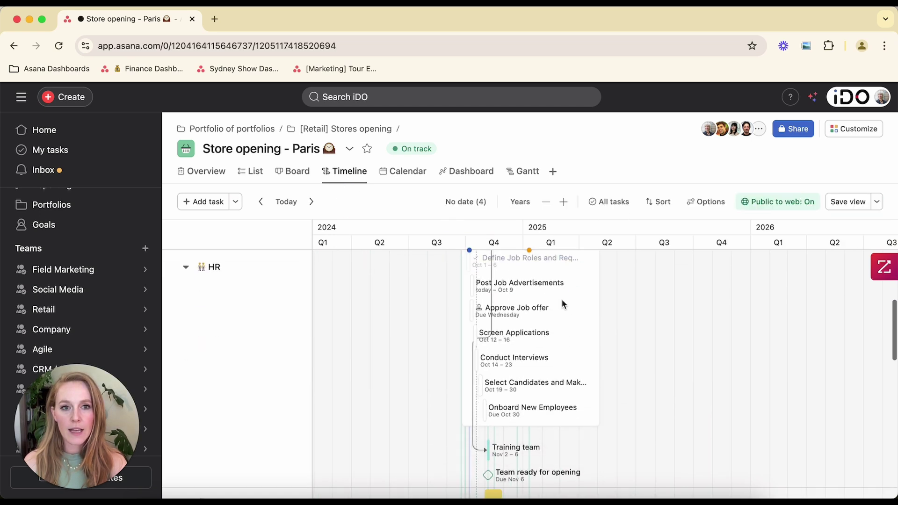
pyautogui.scroll(2, 562, 299)
pyautogui.click(458, 286)
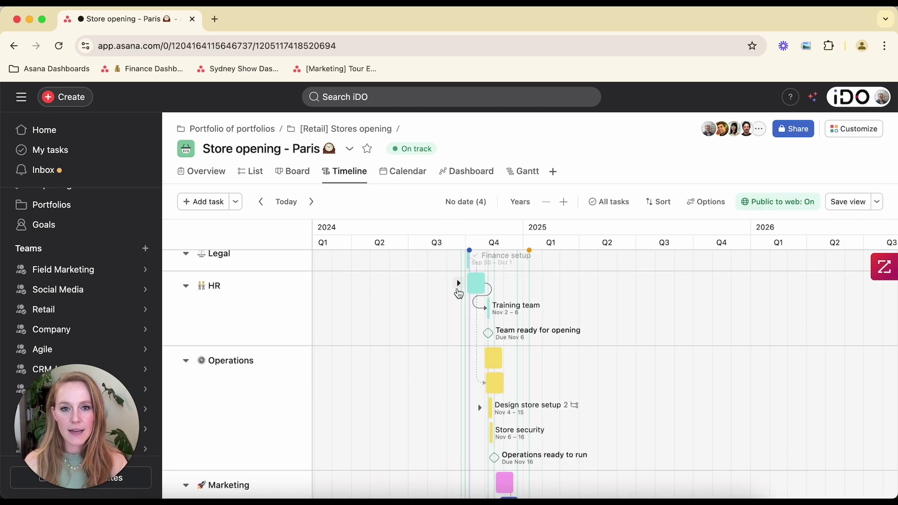
pyautogui.scroll(3, 572, 373)
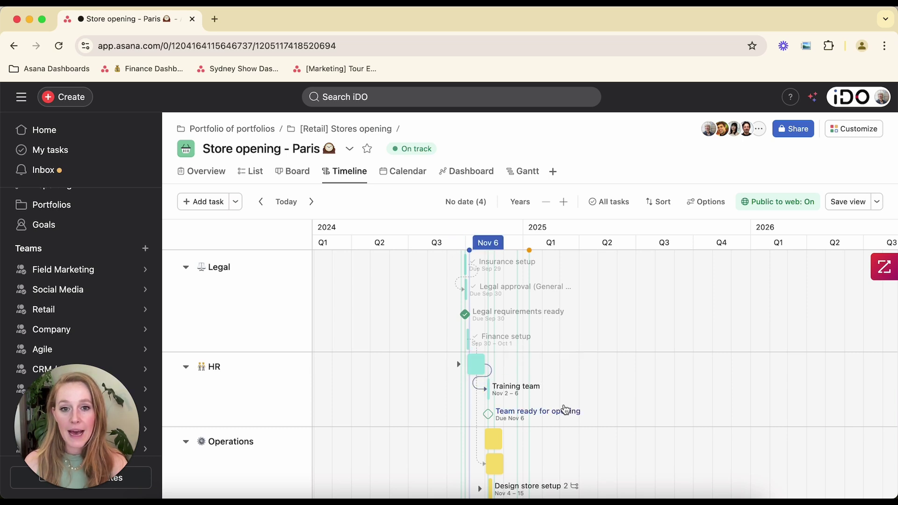
pyautogui.scroll(-3, 563, 404)
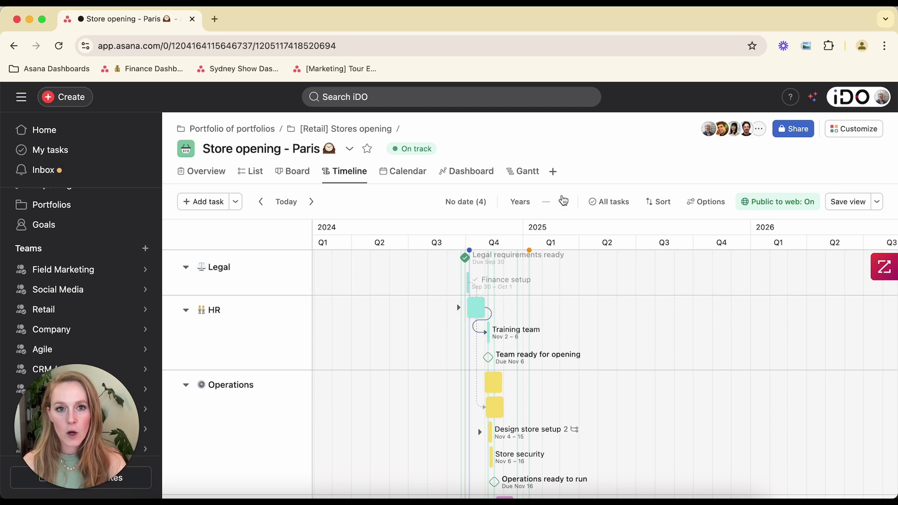
# Zoom the timeline in to Months and scroll to October 2024
pyautogui.click(564, 202)
pyautogui.click(564, 202)
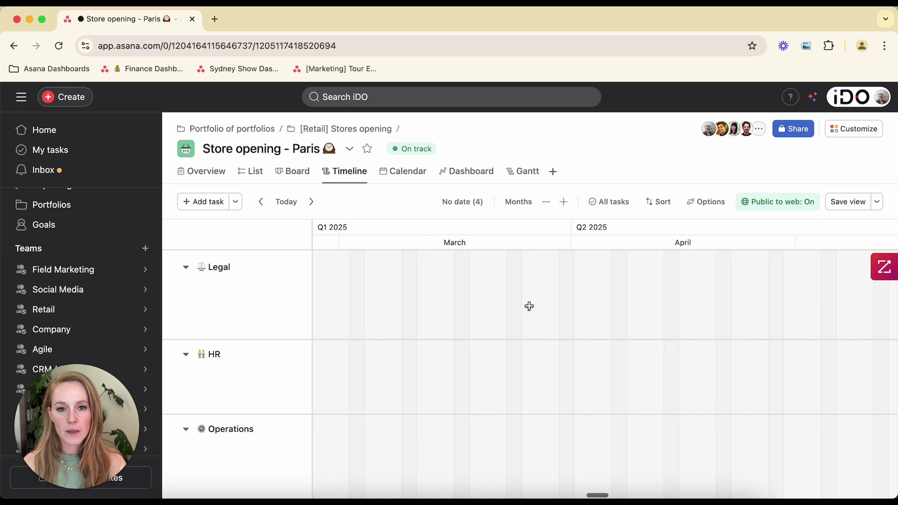
pyautogui.hscroll(-15, 529, 307)
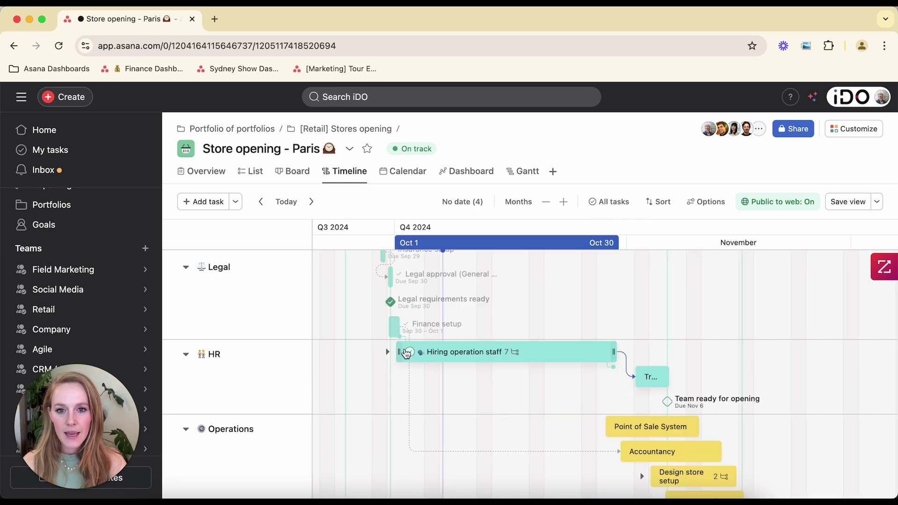
pyautogui.scroll(2, 412, 304)
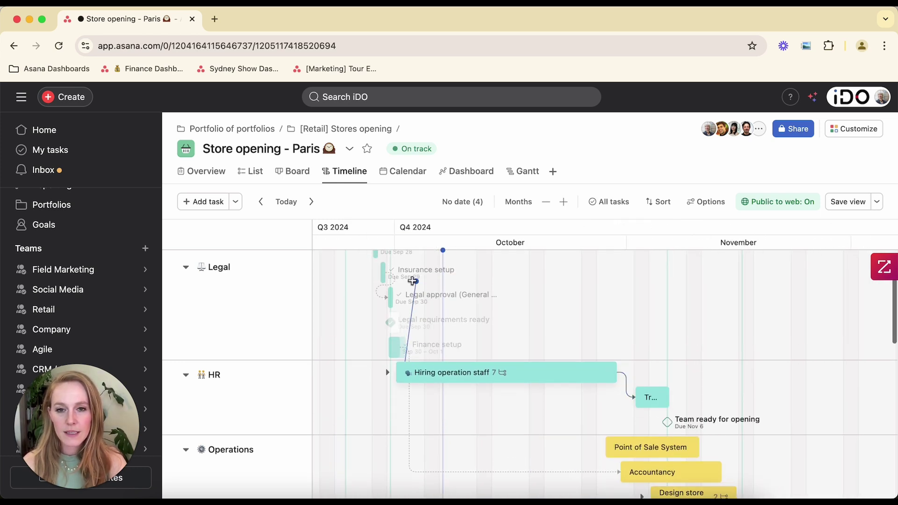
pyautogui.moveTo(401, 311); pyautogui.dragTo(393, 327)
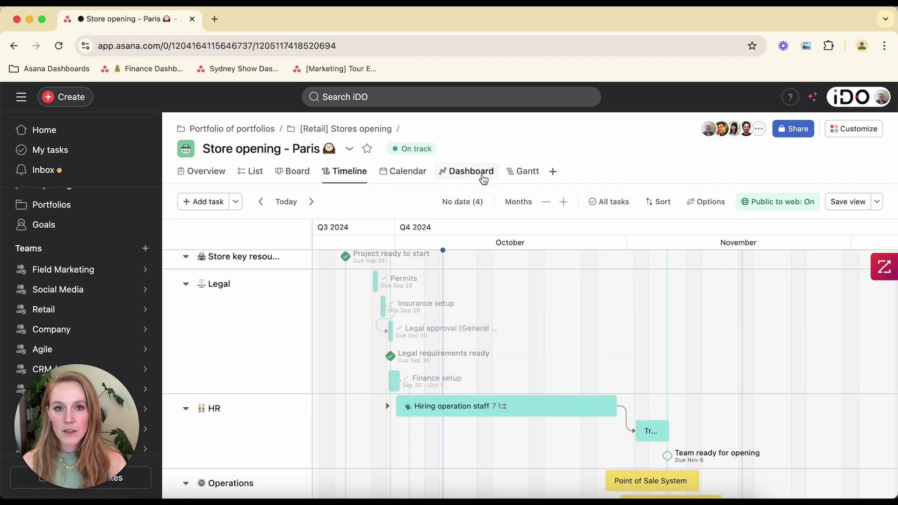
# Switch to the Gantt view and draw a dependency from Legal approval to Hiring operation staff
pyautogui.click(509, 179)
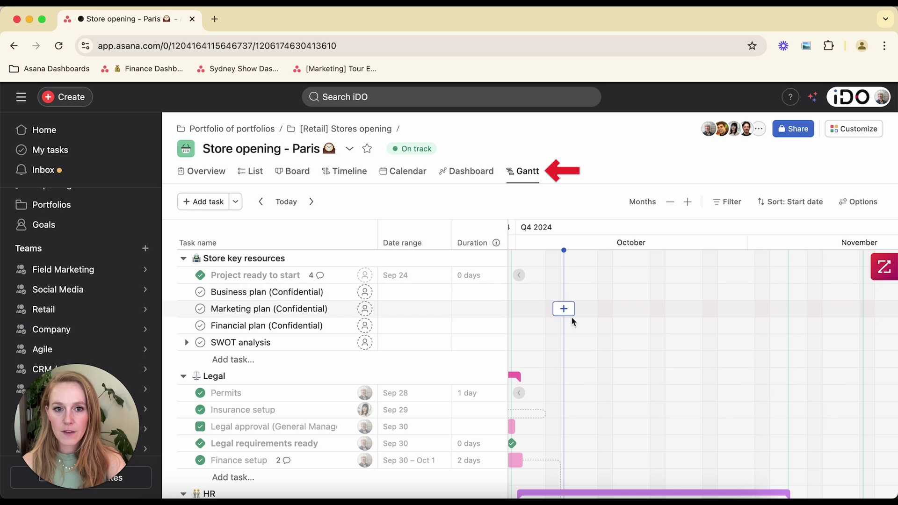
pyautogui.hscroll(-2, 648, 354)
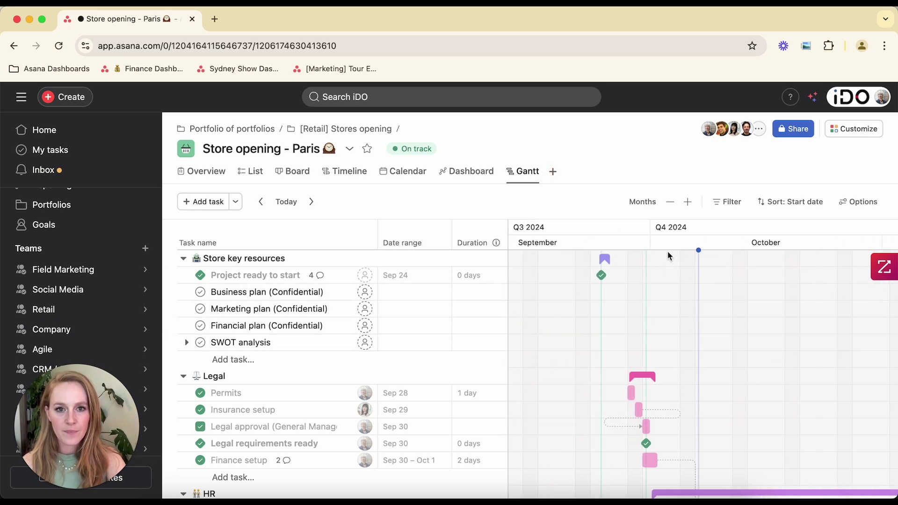
pyautogui.scroll(-1, 637, 363)
pyautogui.scroll(-1, 630, 366)
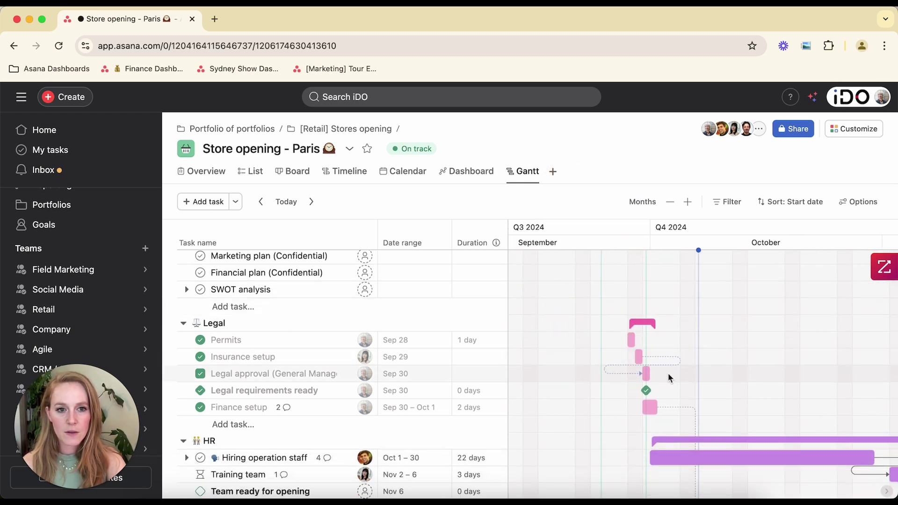
pyautogui.moveTo(656, 357); pyautogui.dragTo(689, 460)
pyautogui.scroll(-1, 665, 459)
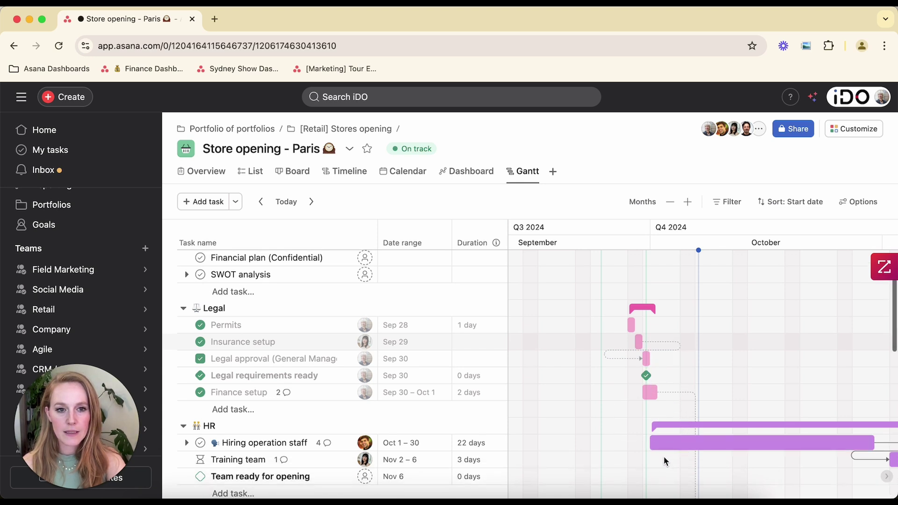
pyautogui.moveTo(661, 362); pyautogui.dragTo(661, 443)
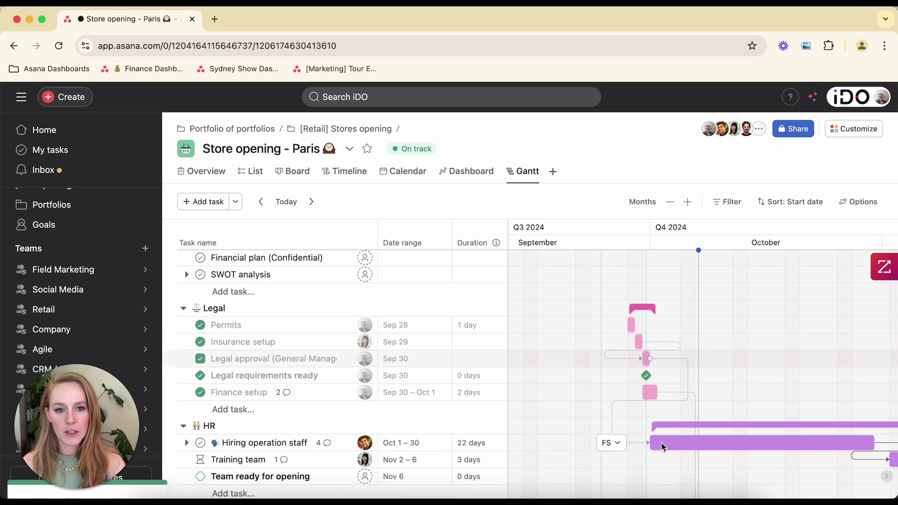
# Change the new dependency's type to Finish to finish (FF)
pyautogui.click(616, 447)
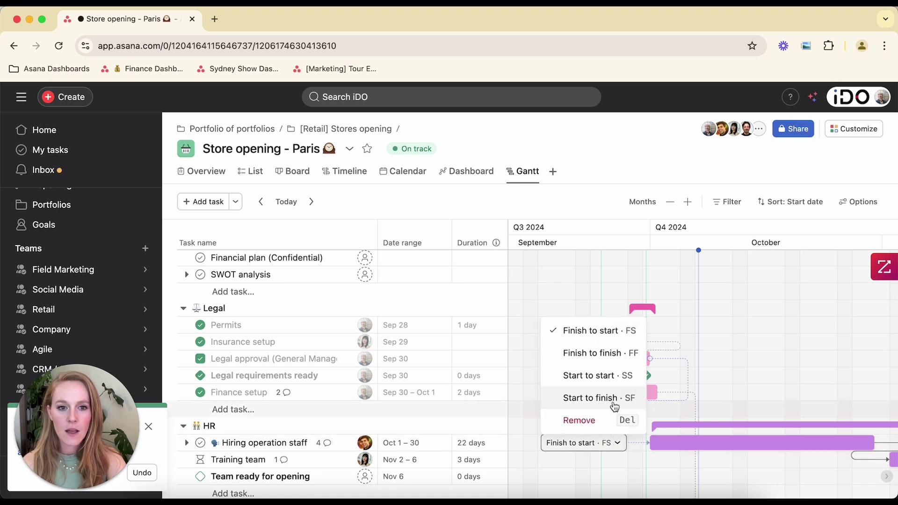
pyautogui.click(603, 353)
pyautogui.hscroll(5, 697, 397)
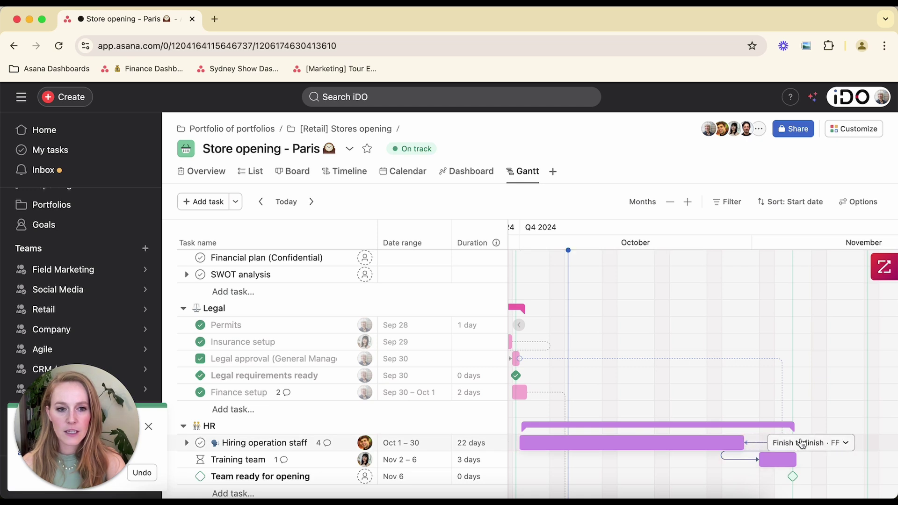
pyautogui.hscroll(-2, 794, 333)
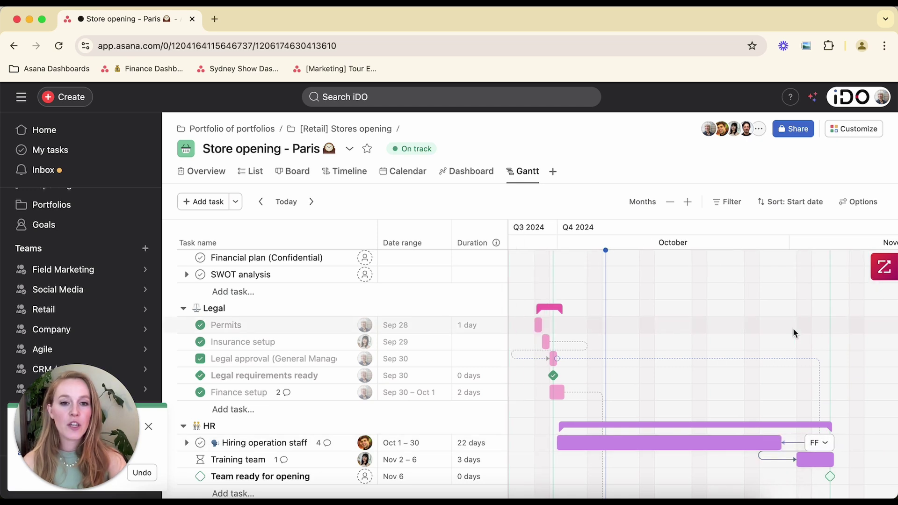